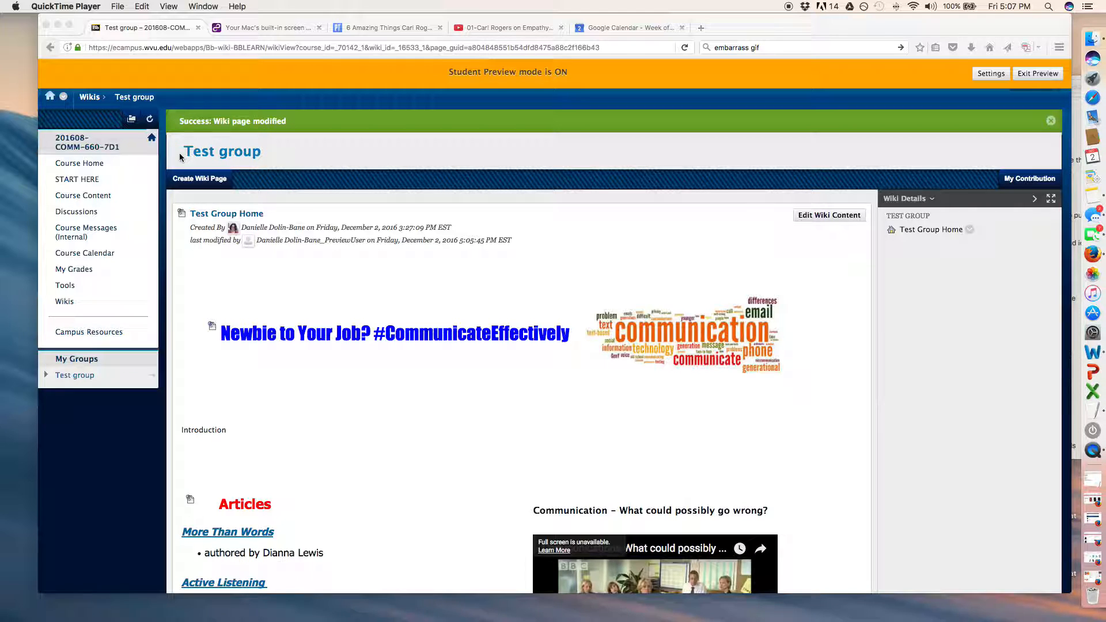
Create a new wiki page in the Test group wiki and name it Test Group Page 2.
click(197, 181)
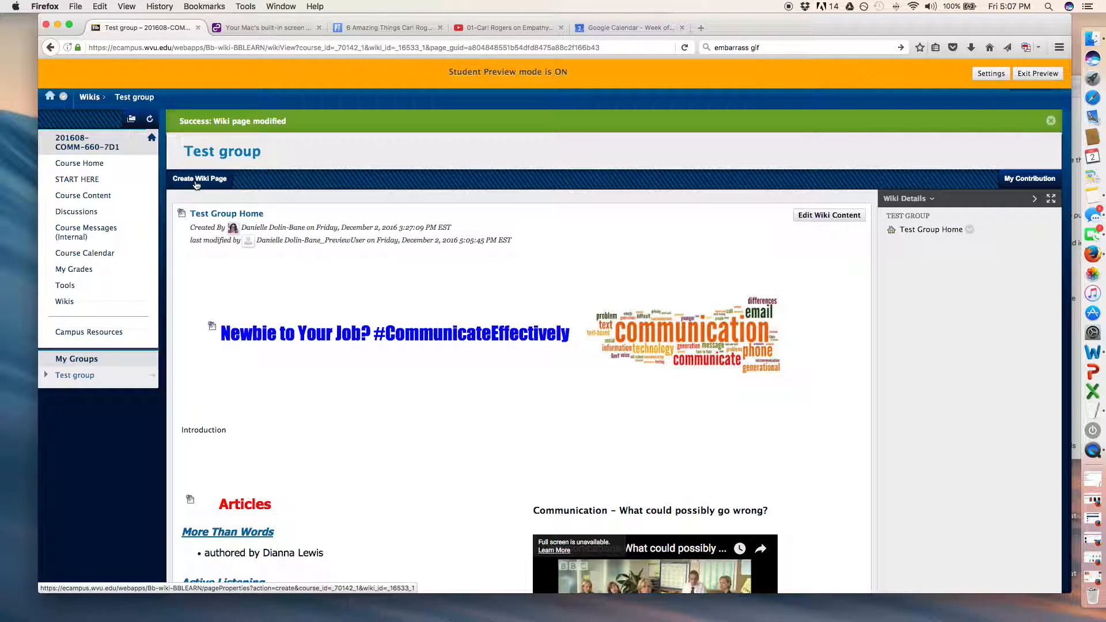
click(197, 183)
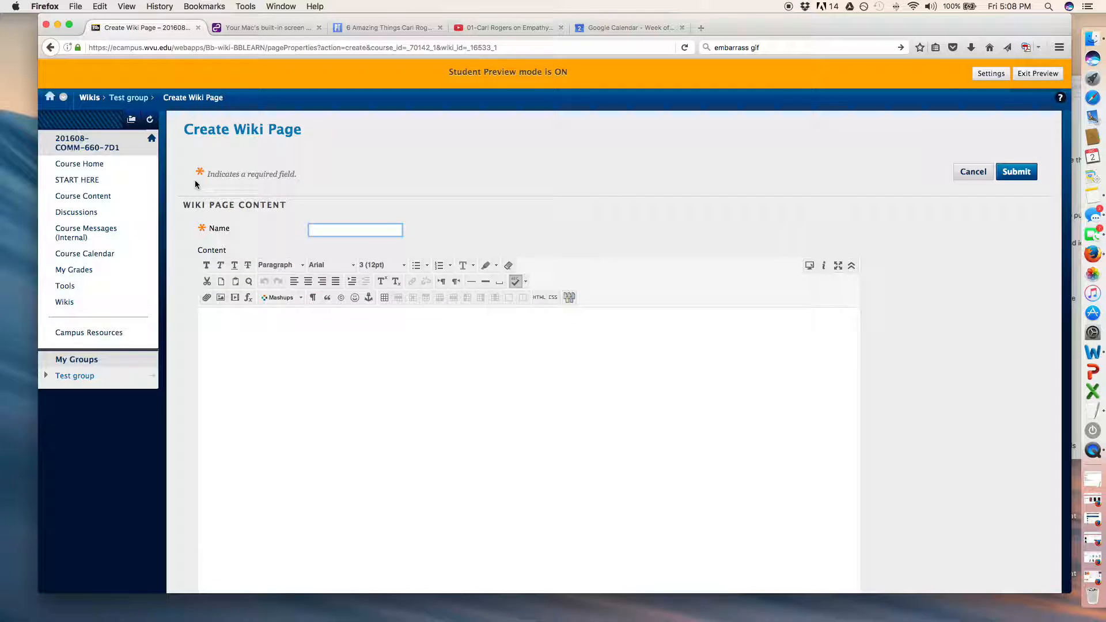
text(Test Group)
key(BackSpace)
key(BackSpace)
key(BackSpace)
key(BackSpace)
key(BackSpace)
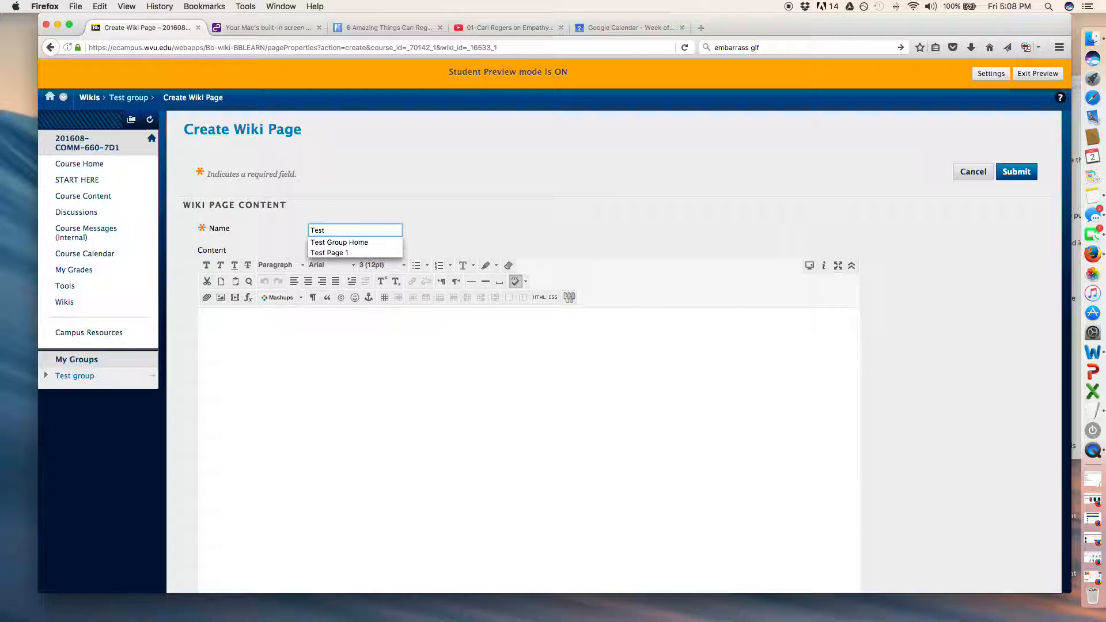
text(Group )
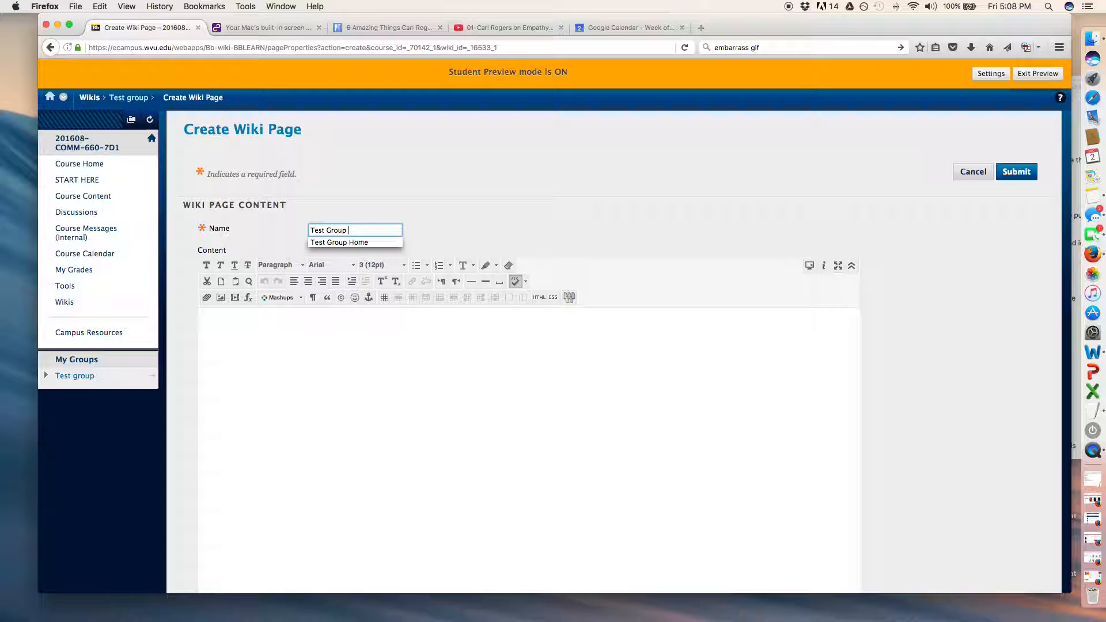
text(Page 2)
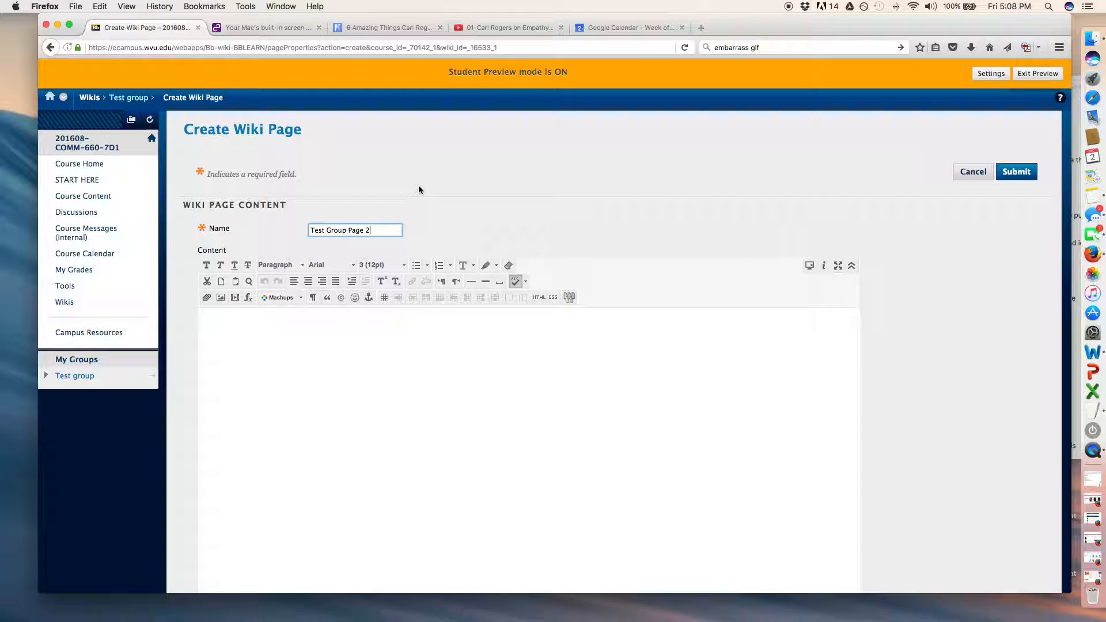
click(418, 189)
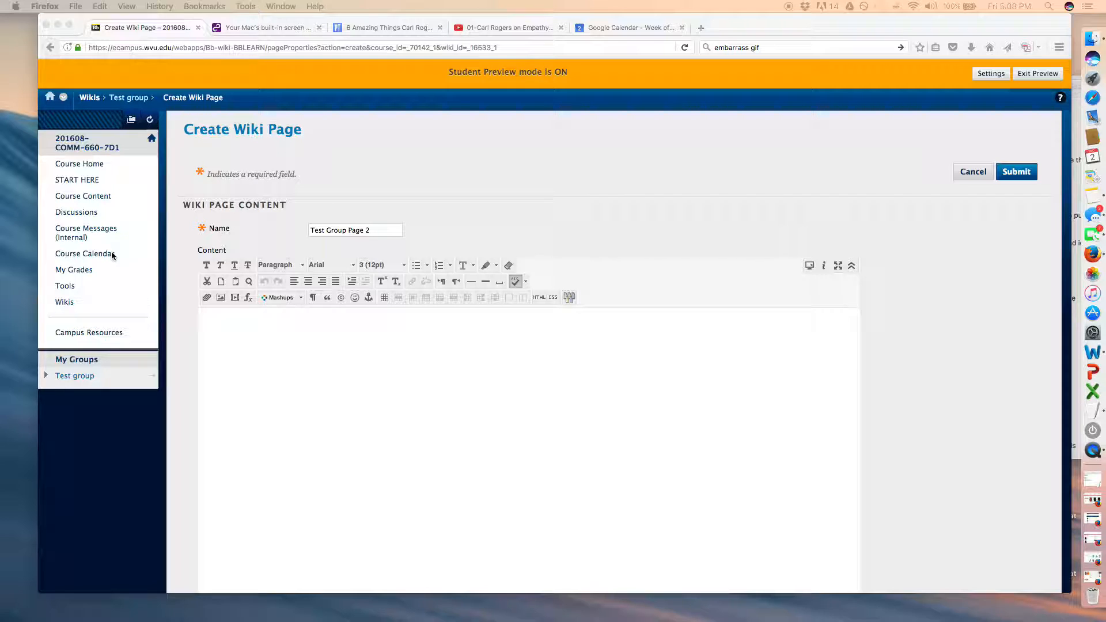
Paste the copied article text about Carl Rogers into the page content below an empty first line.
click(311, 356)
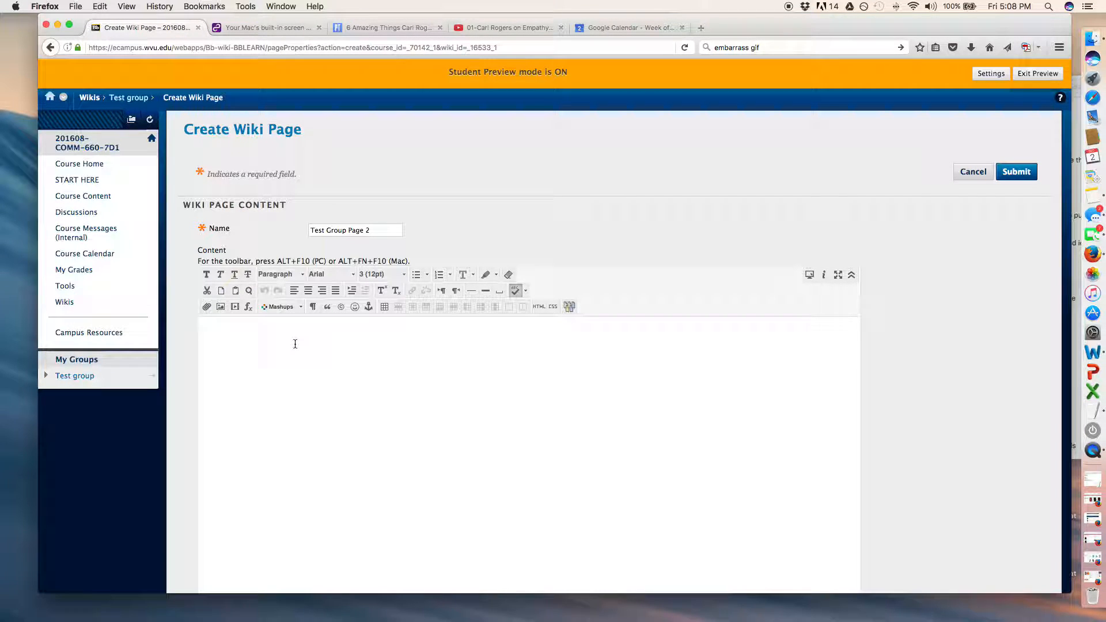
key(Return)
key(super+v)
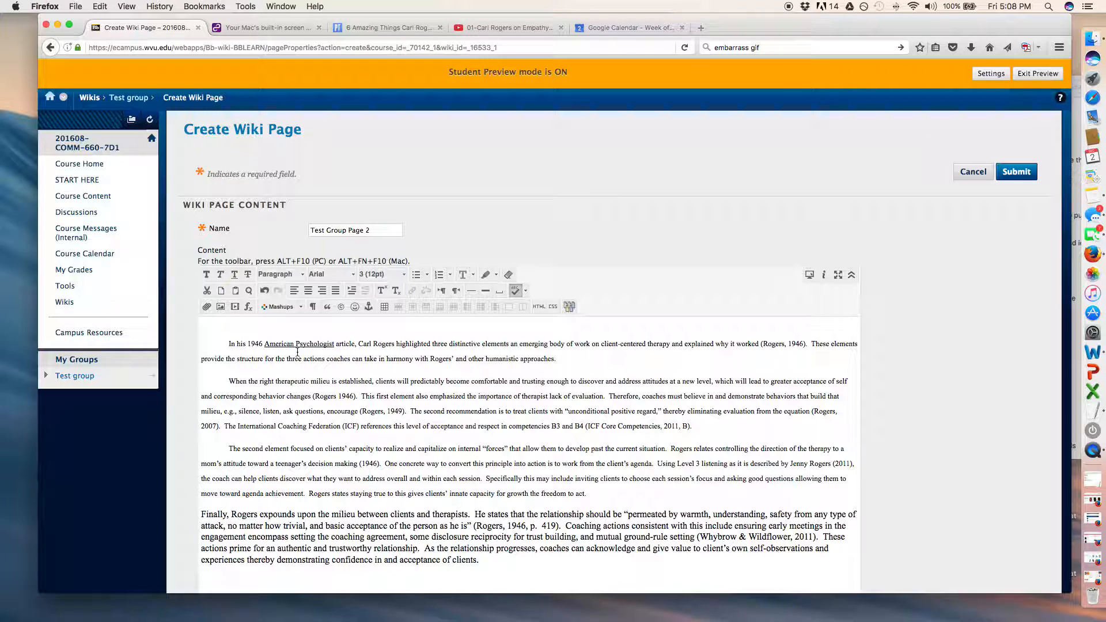
Remove the blank line above the first paragraph and the first-line indent of the second paragraph.
click(230, 345)
key(BackSpace)
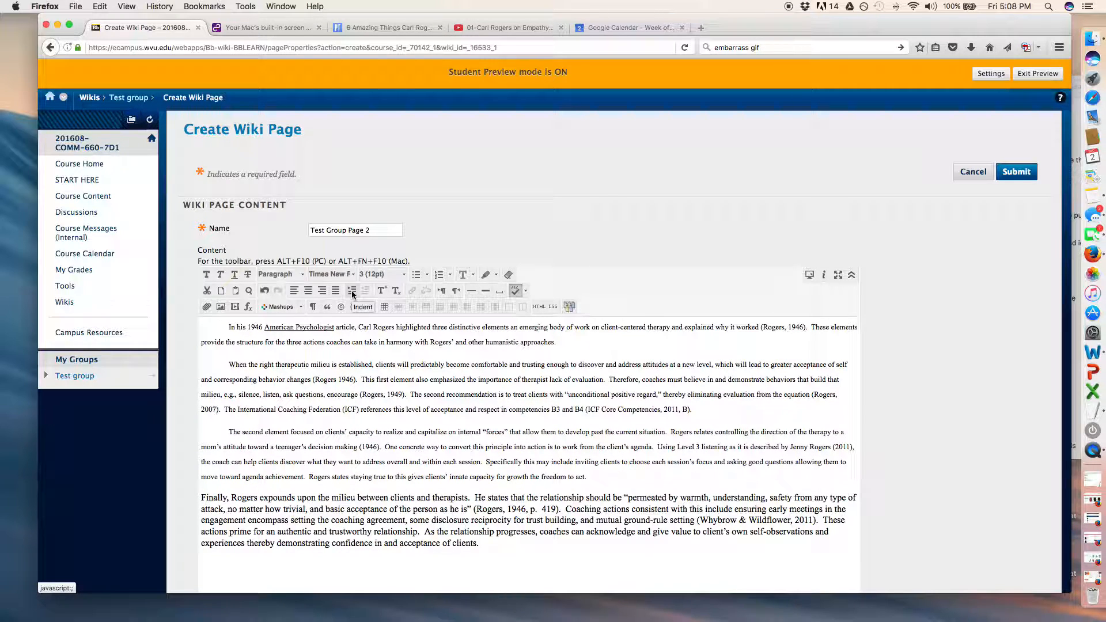
click(229, 365)
key(BackSpace)
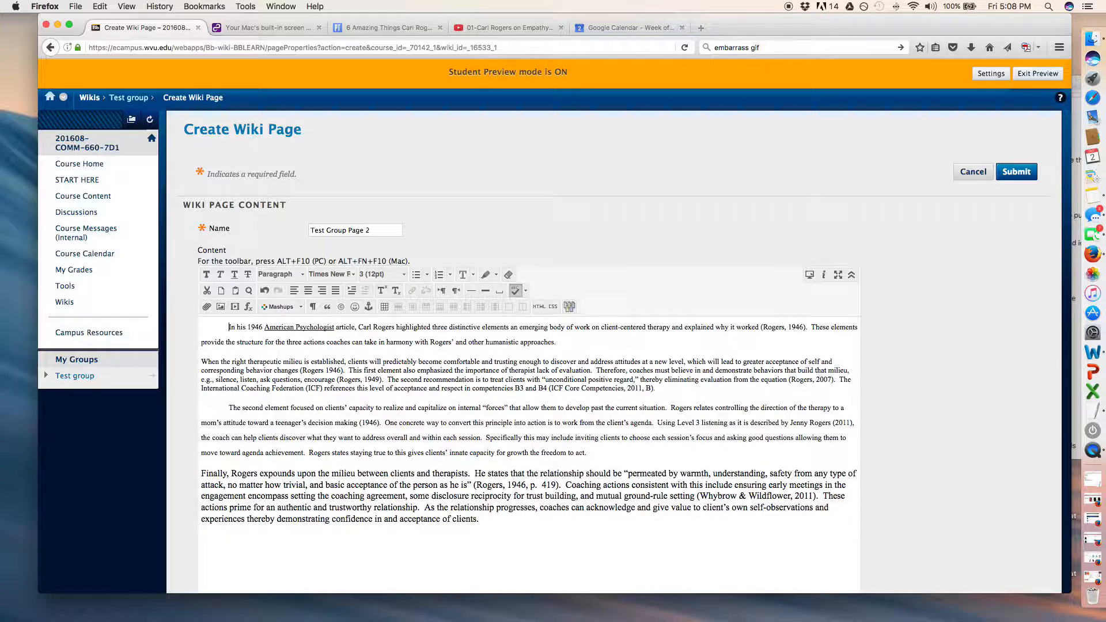
Insert a blank line above the first paragraph of the pasted text.
key(Return)
key(Return)
key(BackSpace)
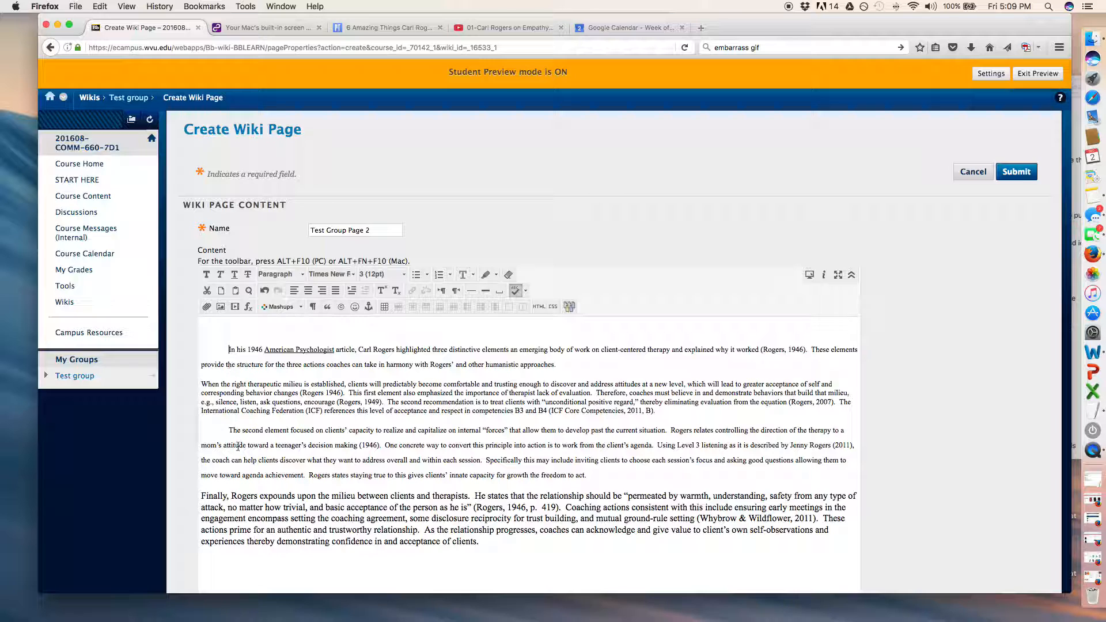
Try to remove the first-line indent of the third paragraph.
click(196, 432)
key(BackSpace)
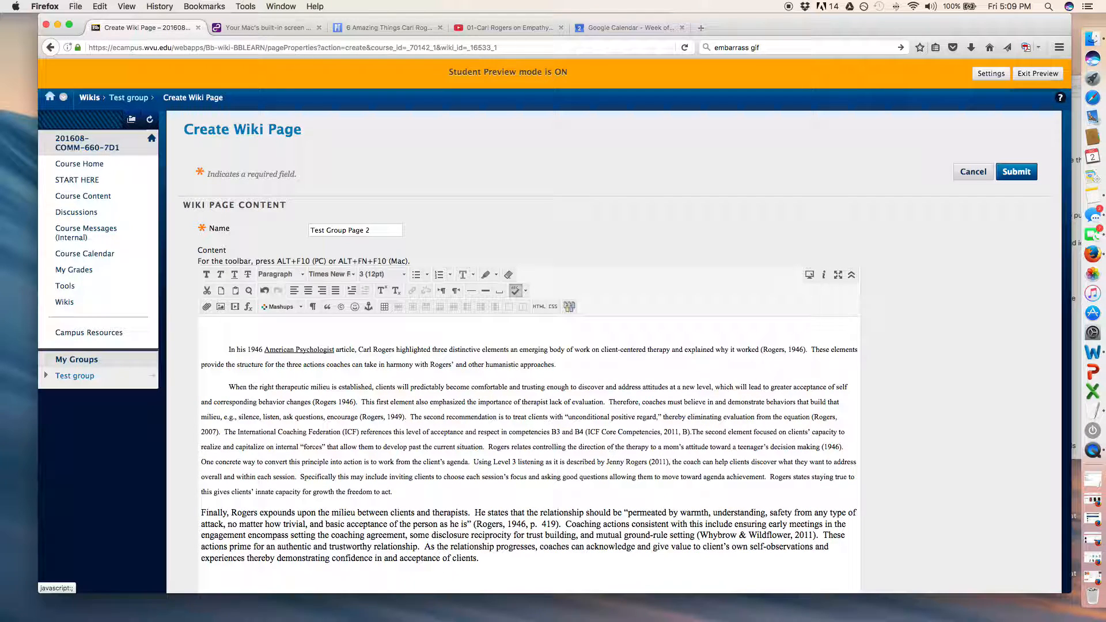
key(Return)
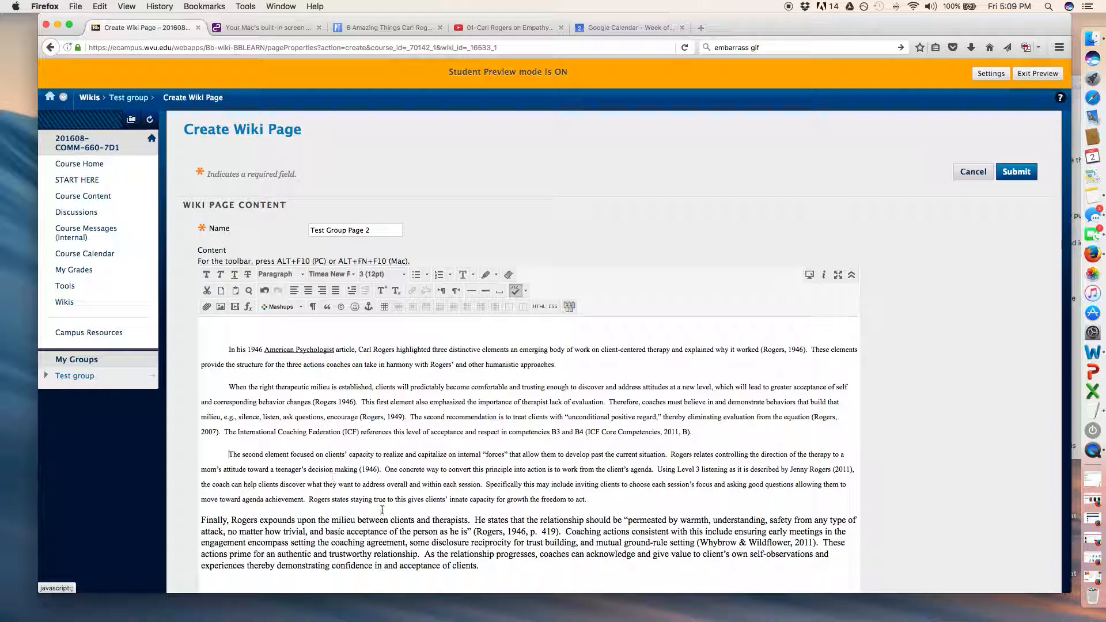
Apply the Paragraph format to all four pasted paragraphs.
drag(481, 564, 228, 349)
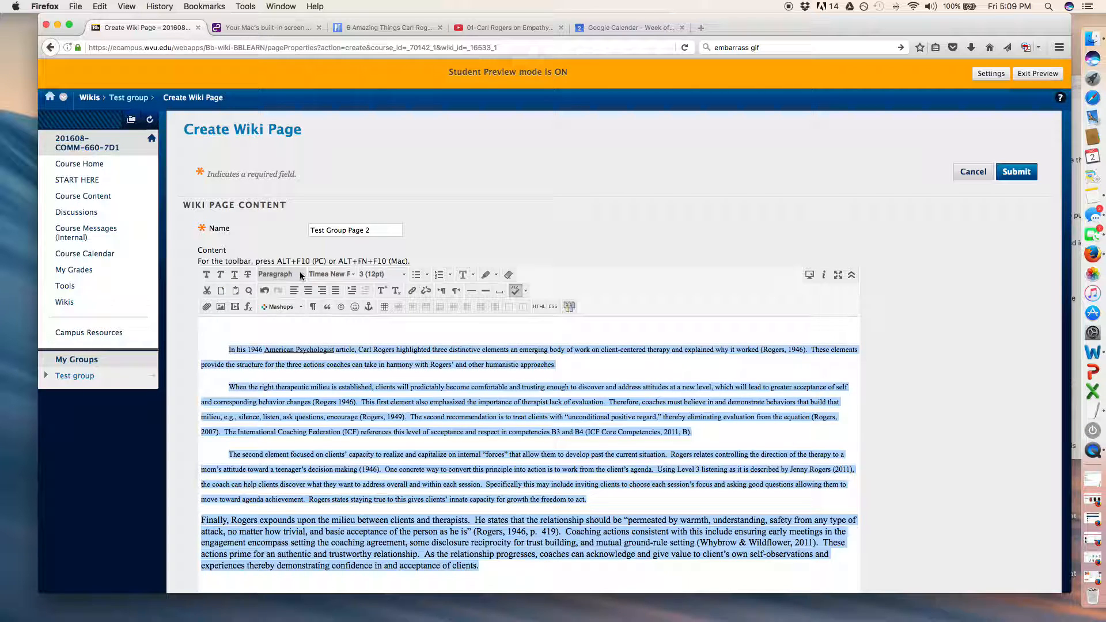
click(301, 274)
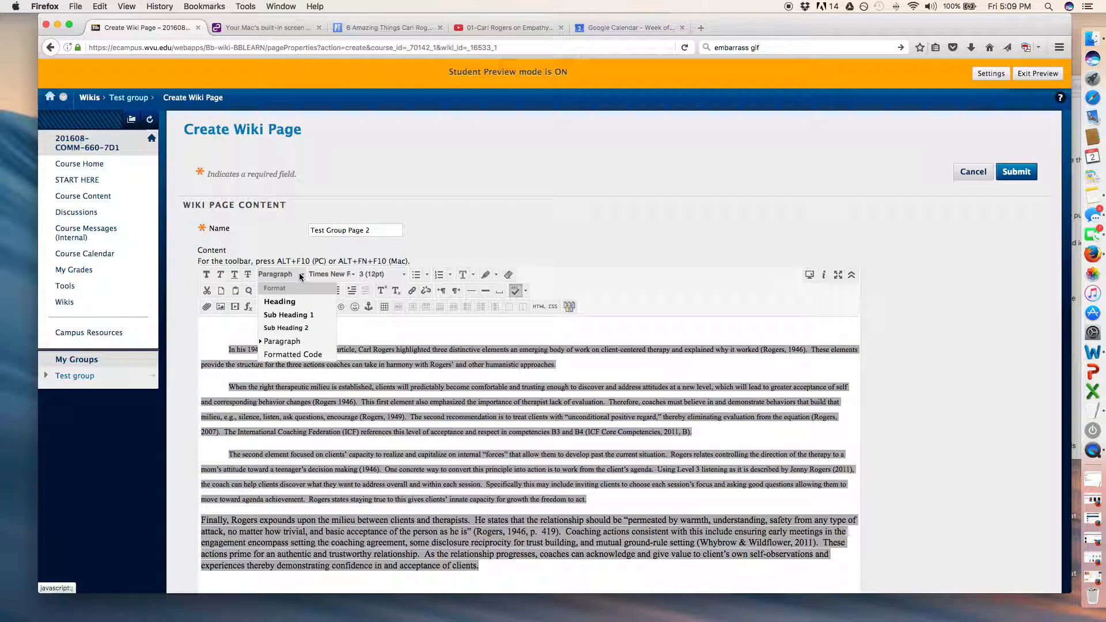
click(291, 341)
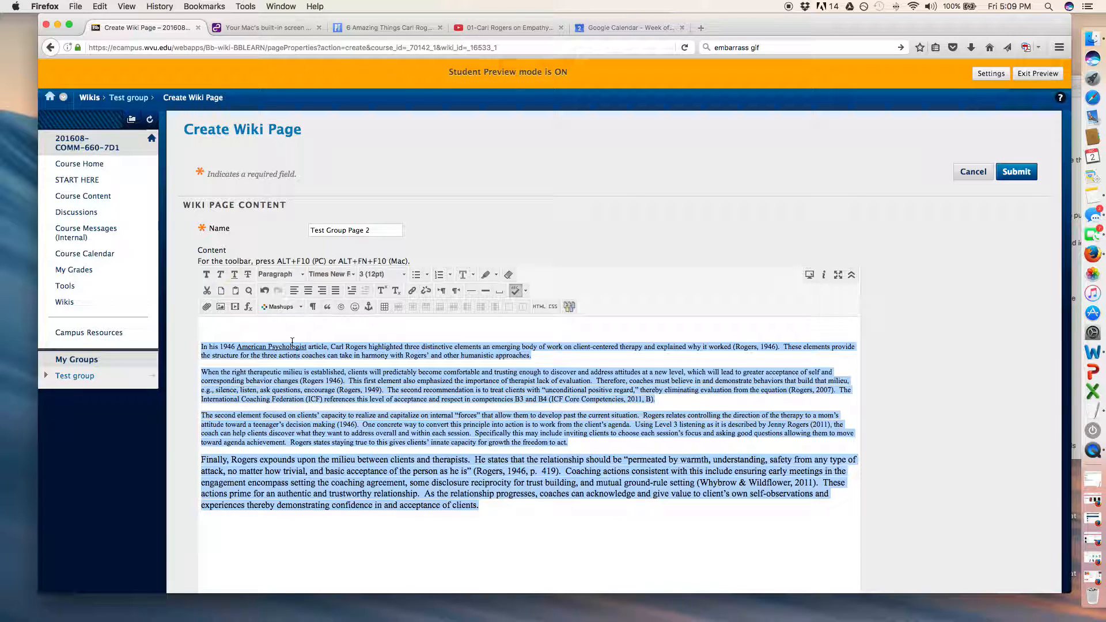
Set the four paragraphs to font size 4 (14pt) and the Book Antiqua font.
click(405, 277)
click(399, 341)
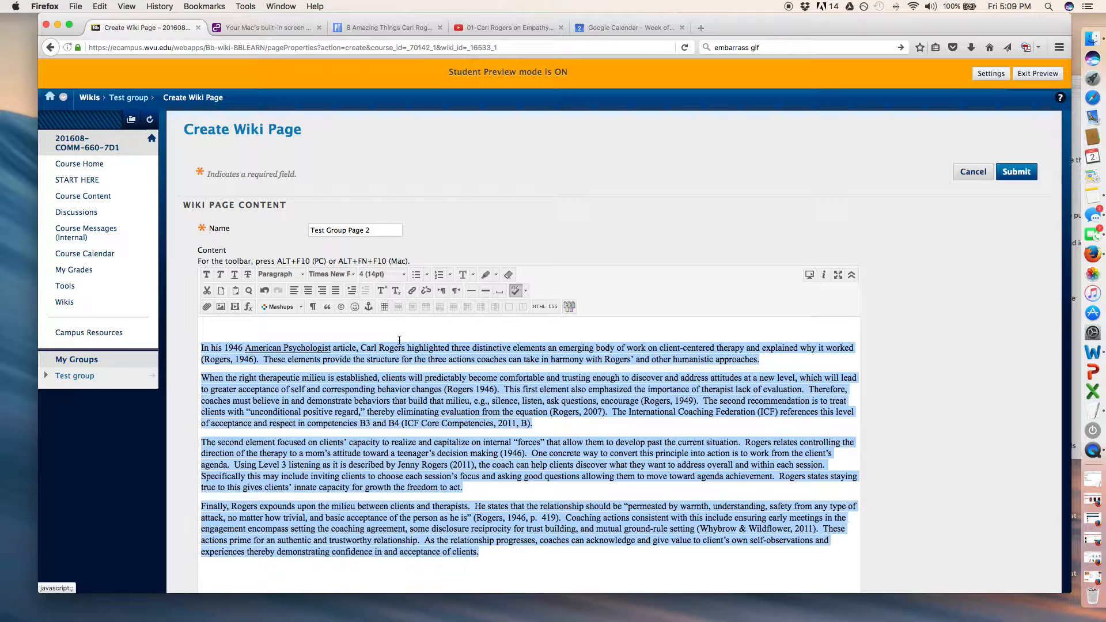
click(333, 276)
click(343, 341)
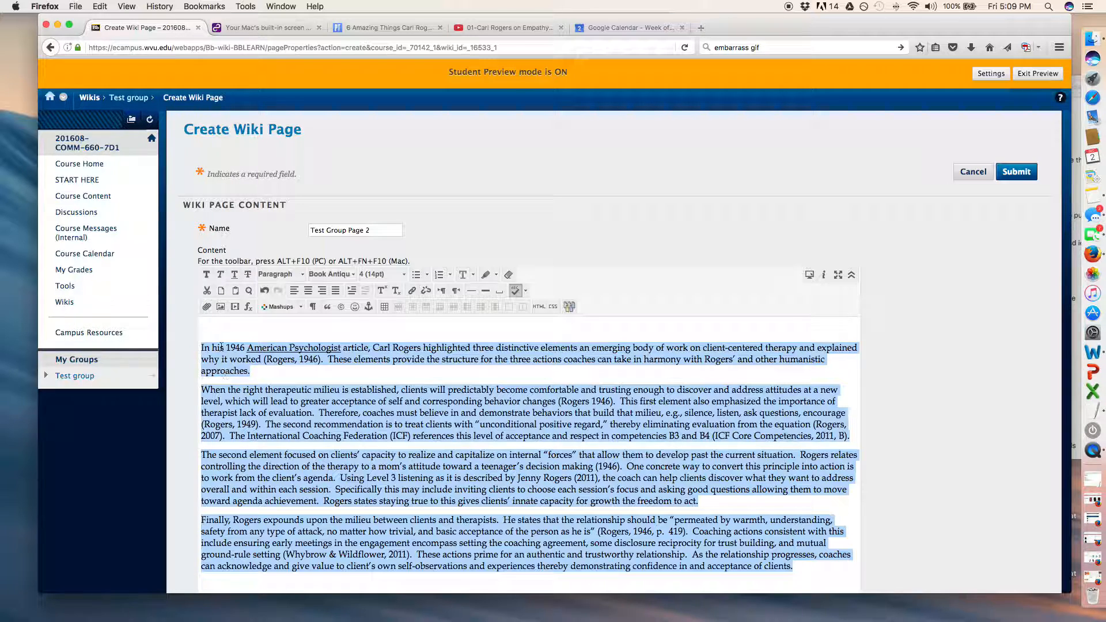
Add the title Humanistic Psychology in Paragraph format on the empty line above the first paragraph.
scroll(226, 328, down, 1)
scroll(226, 328, up, 1)
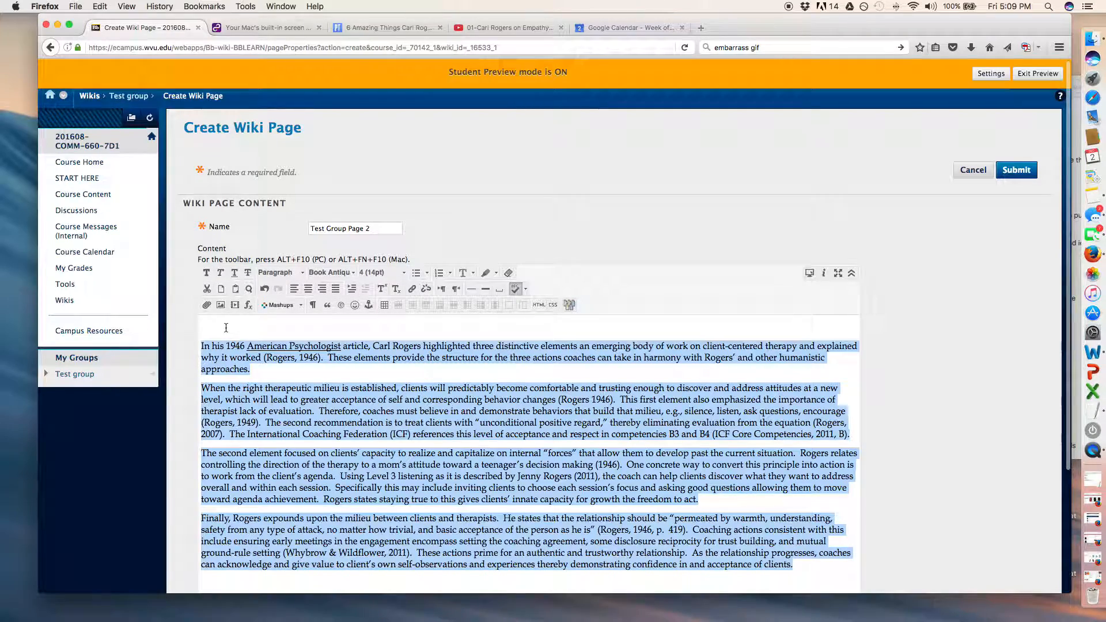
click(226, 328)
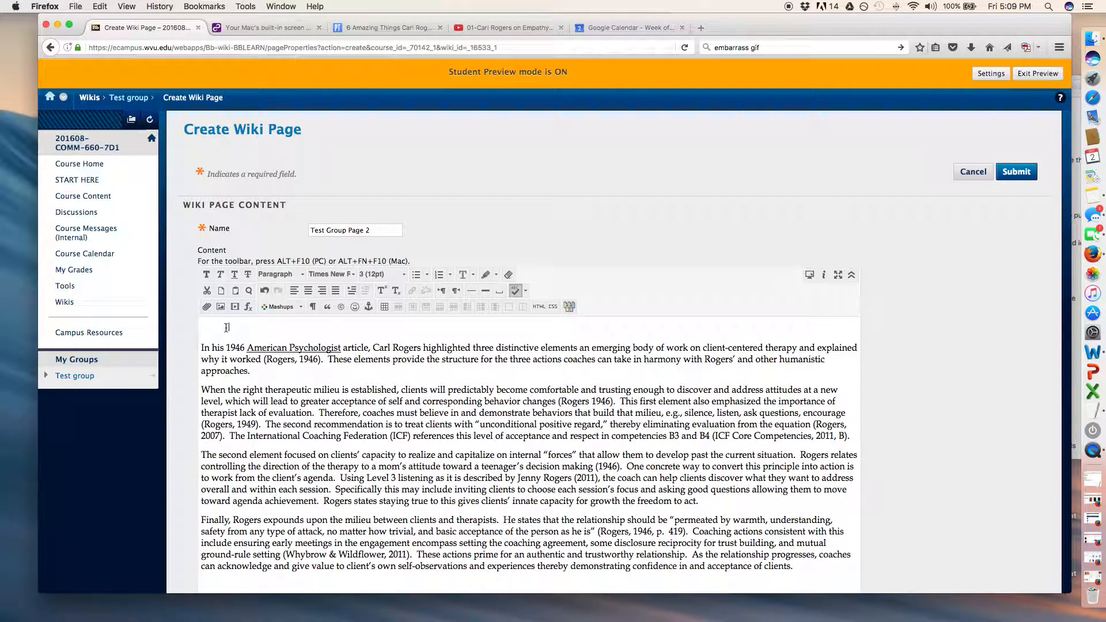
click(281, 274)
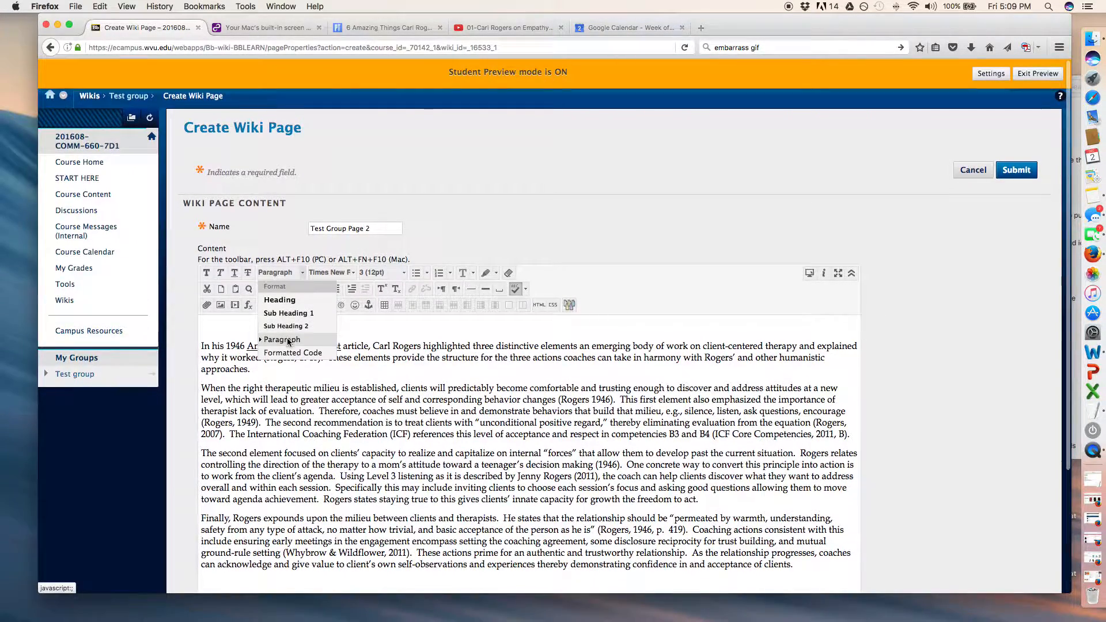
click(283, 340)
text(Human)
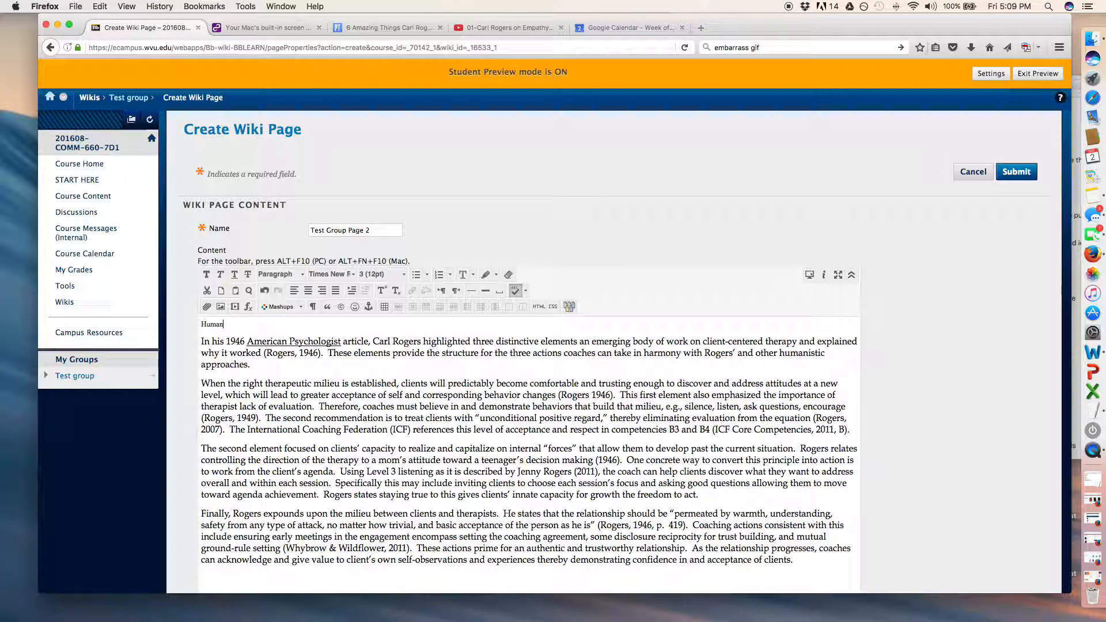
text(istic Psychology)
Format the Humanistic Psychology title as bold Arial Black at size 6 (24pt).
triple_click(202, 325)
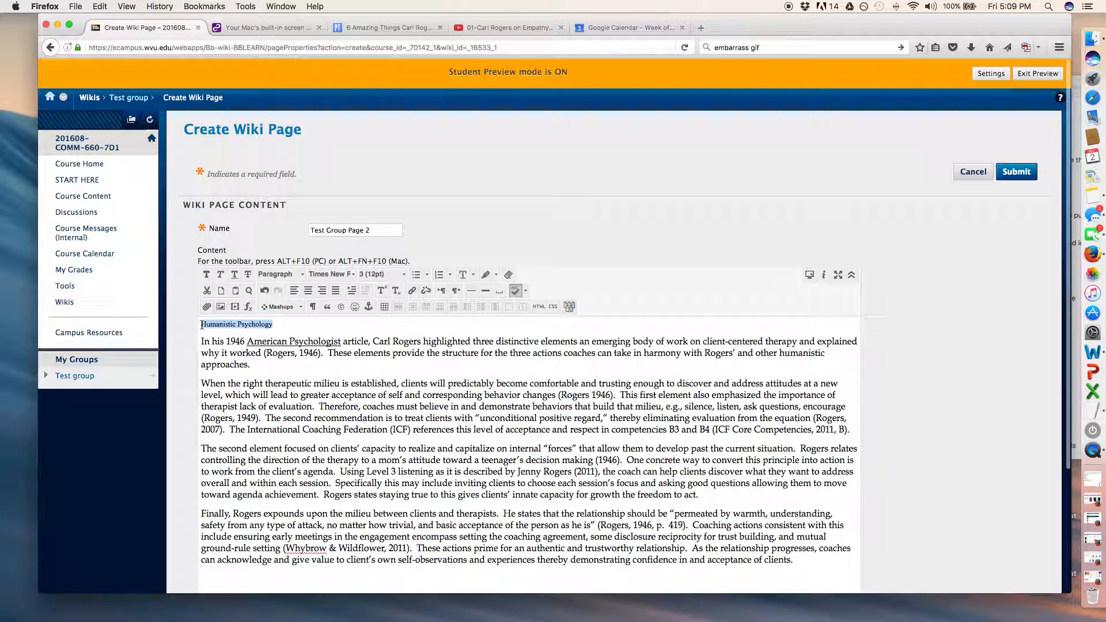
click(205, 277)
click(346, 276)
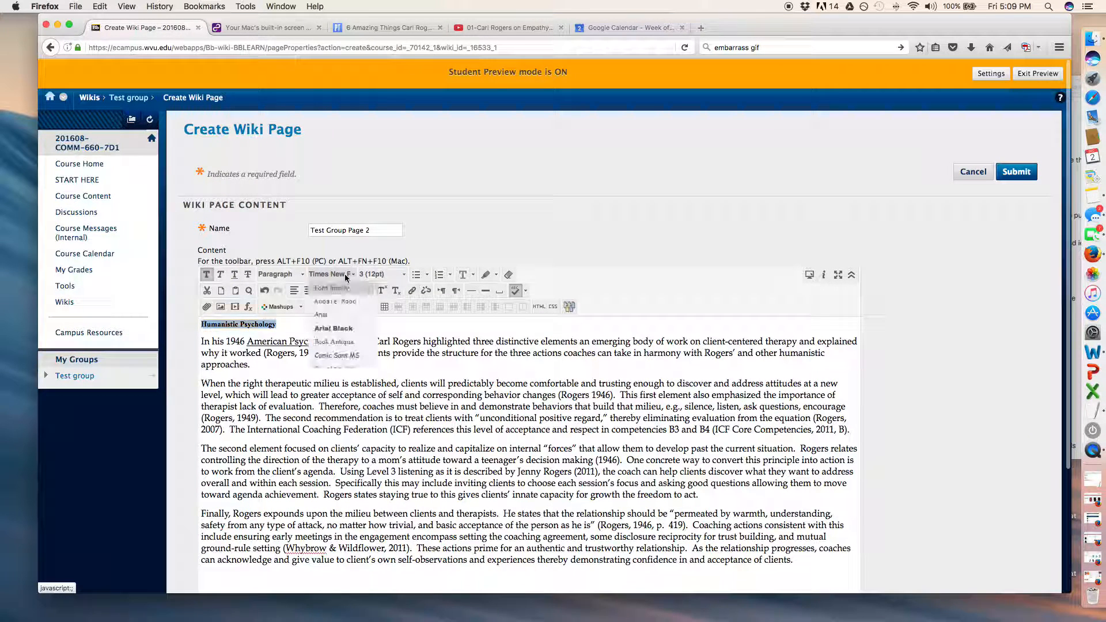
click(349, 329)
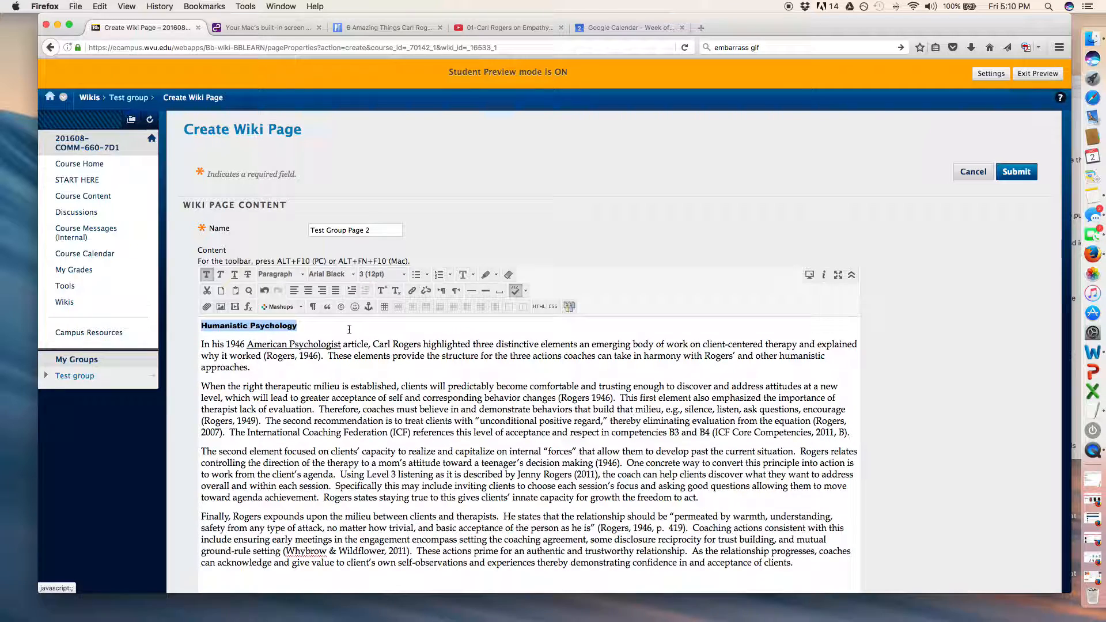
click(405, 275)
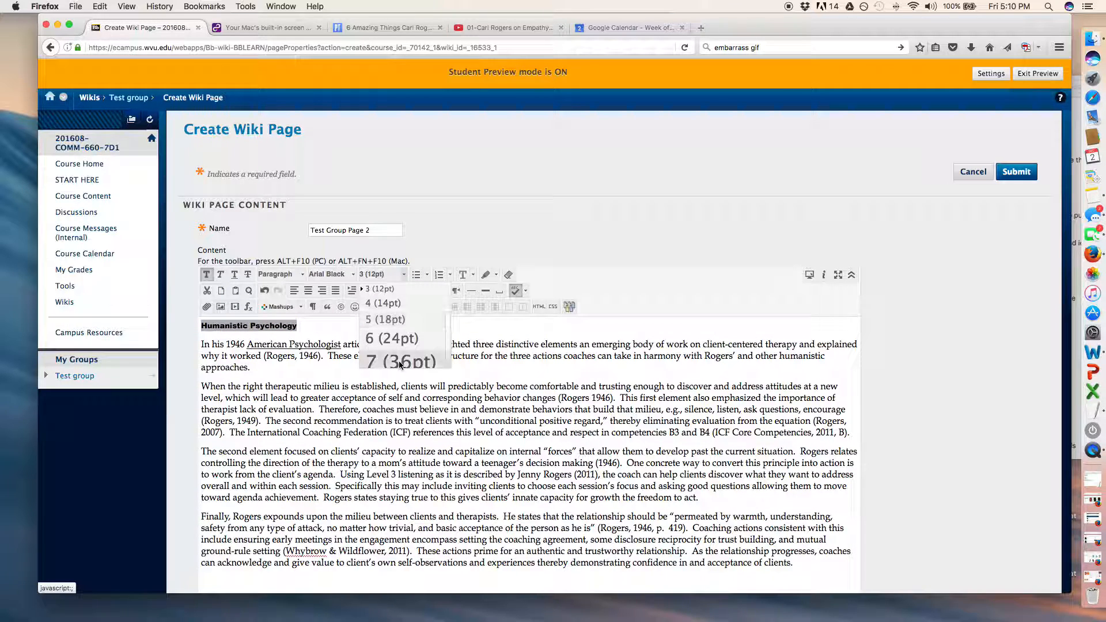
click(398, 339)
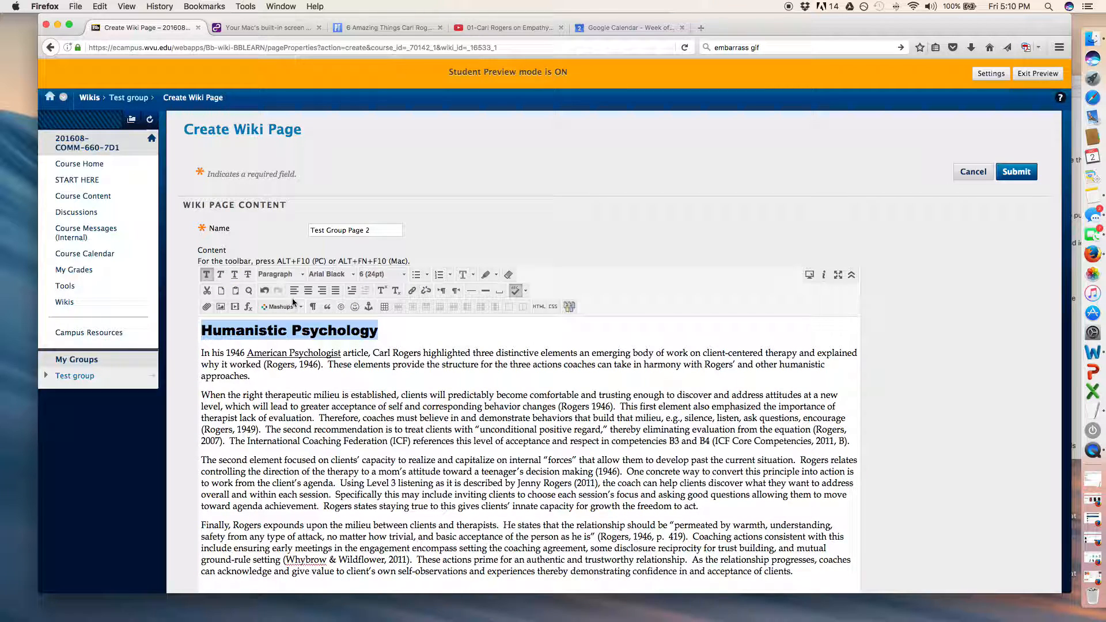
Colour the Humanistic Psychology title with the custom dark green #308772.
click(473, 276)
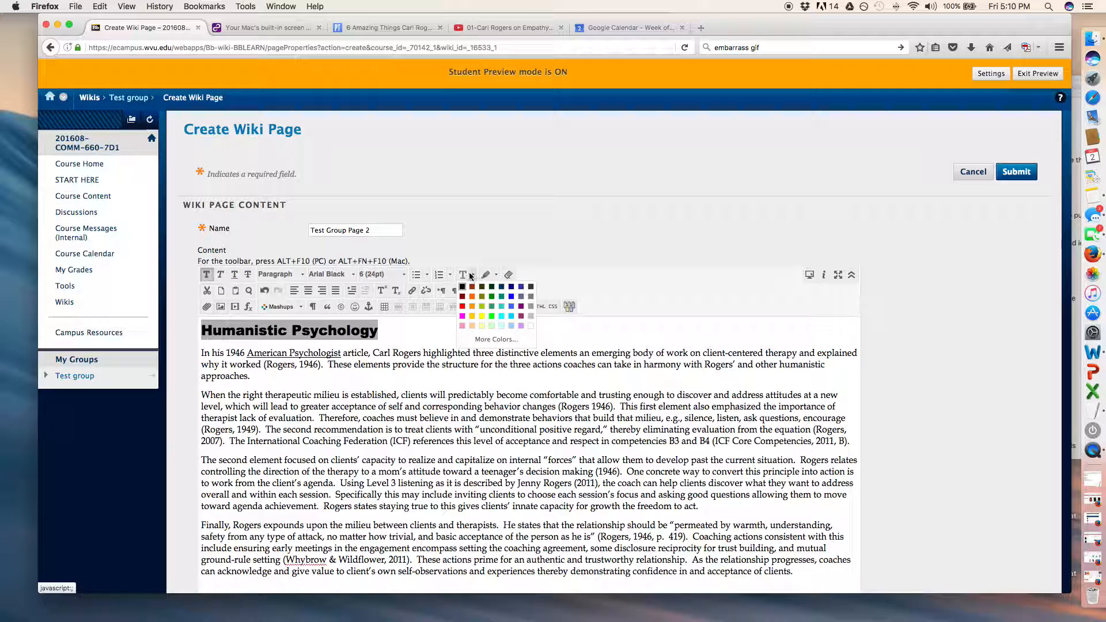
click(509, 341)
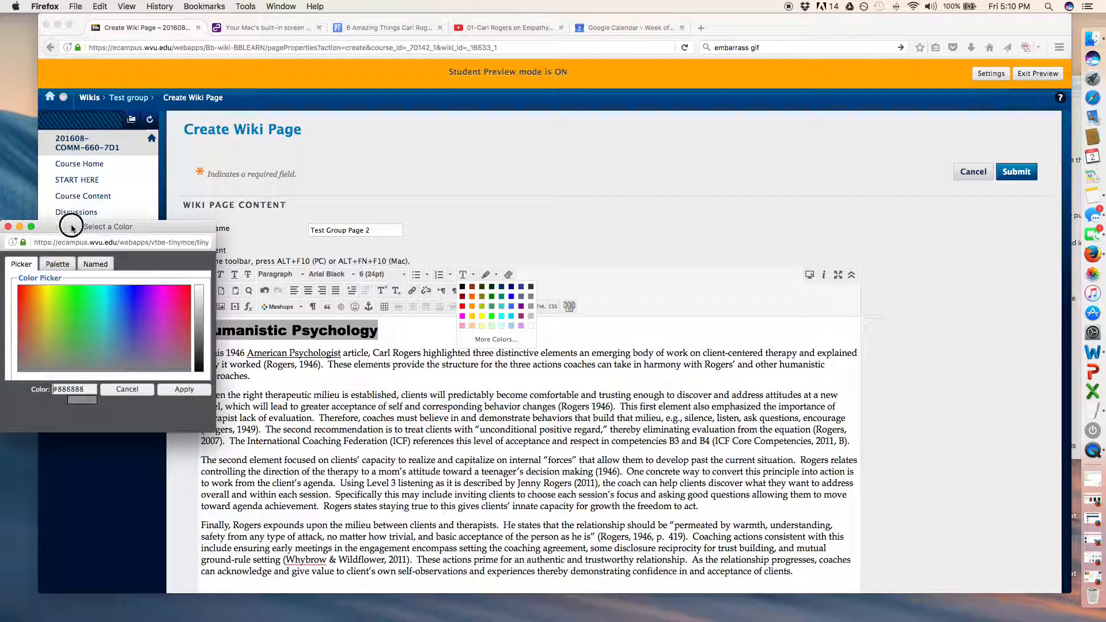
drag(72, 225, 465, 230)
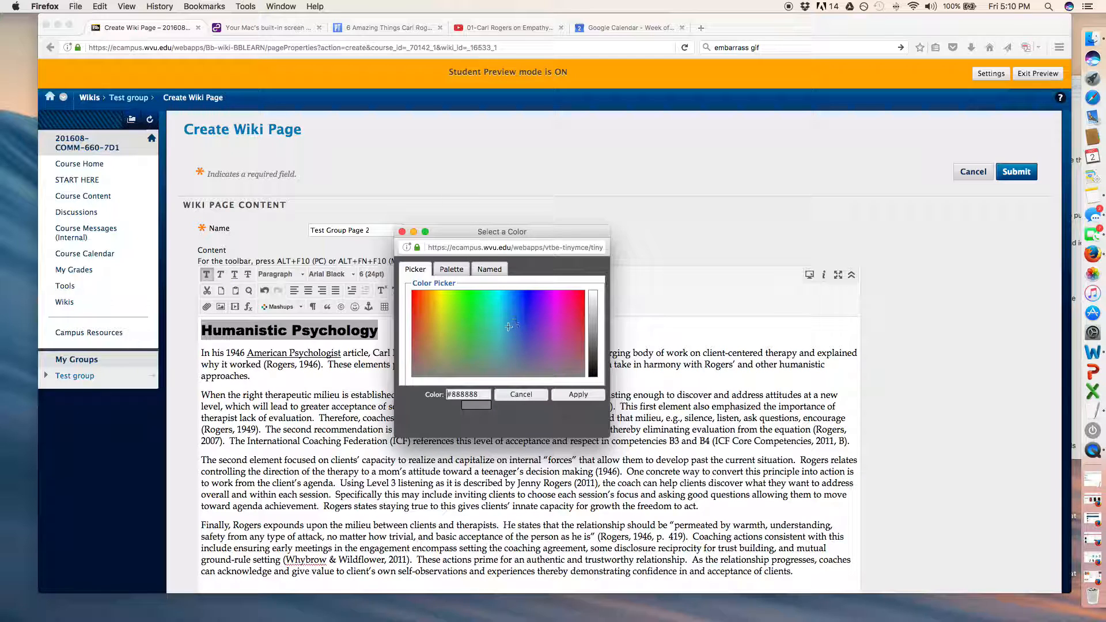
click(491, 336)
click(593, 347)
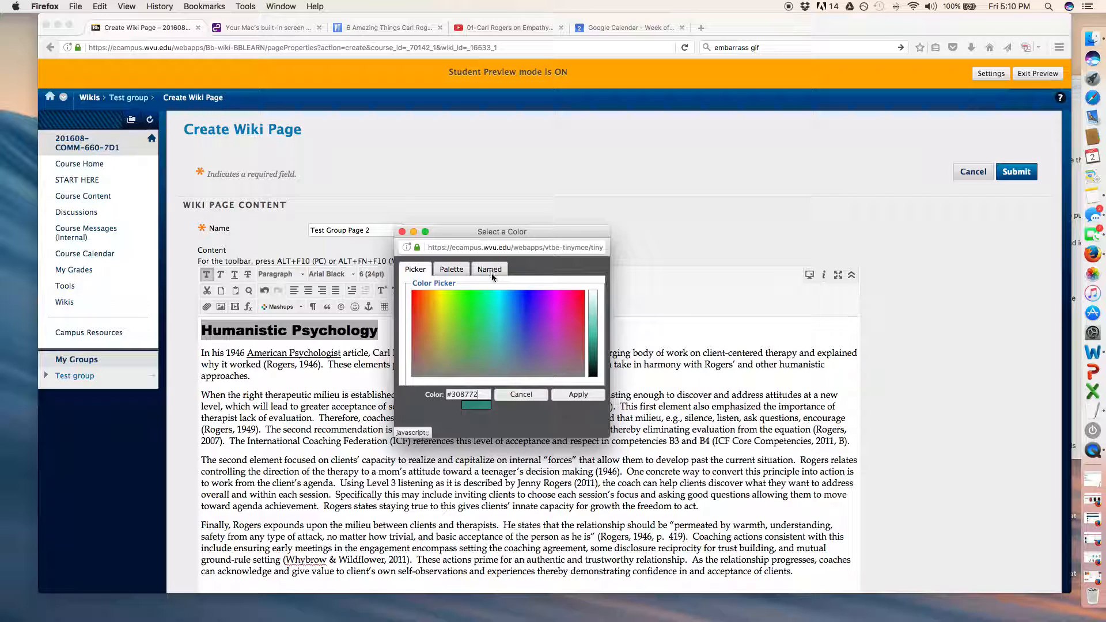
click(577, 398)
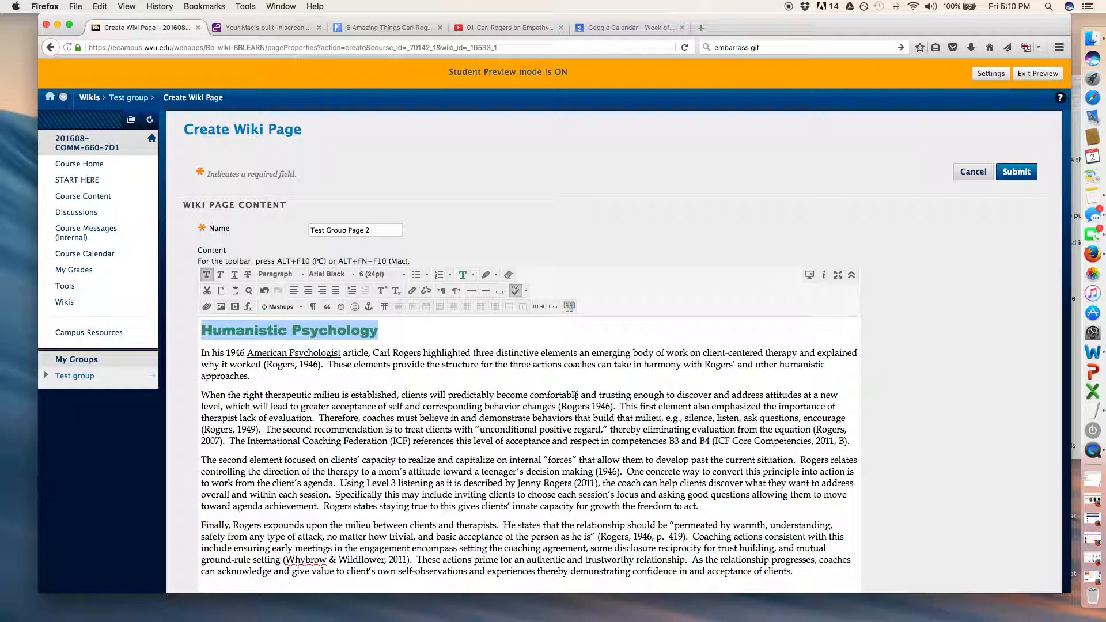
Add a byline below the title consisting of "by" and the author's full name.
click(402, 332)
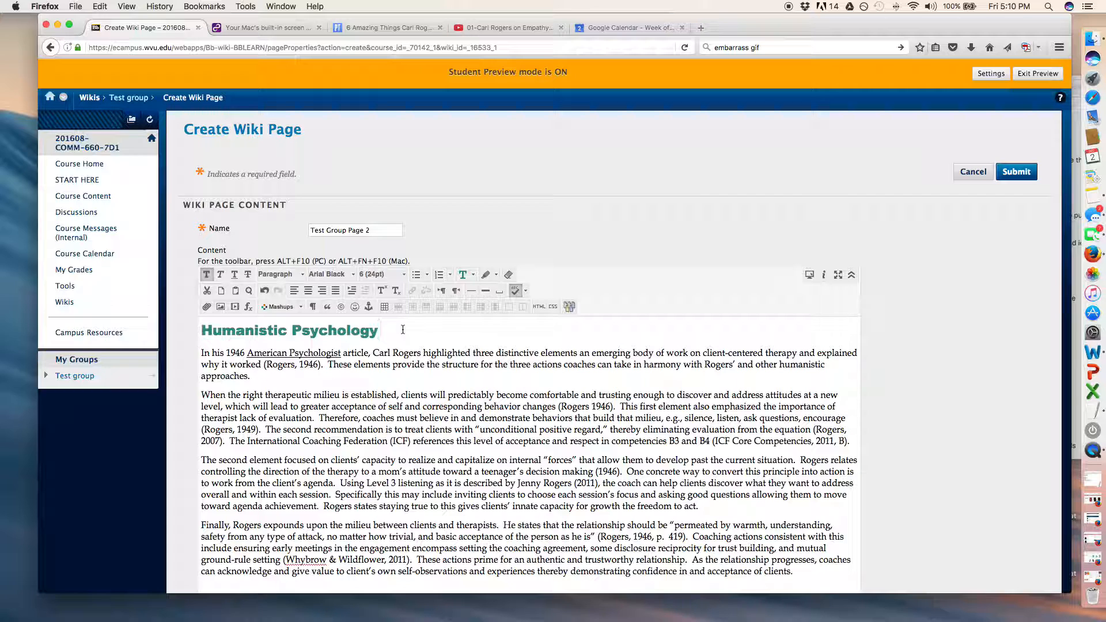
key(Return)
text(by D)
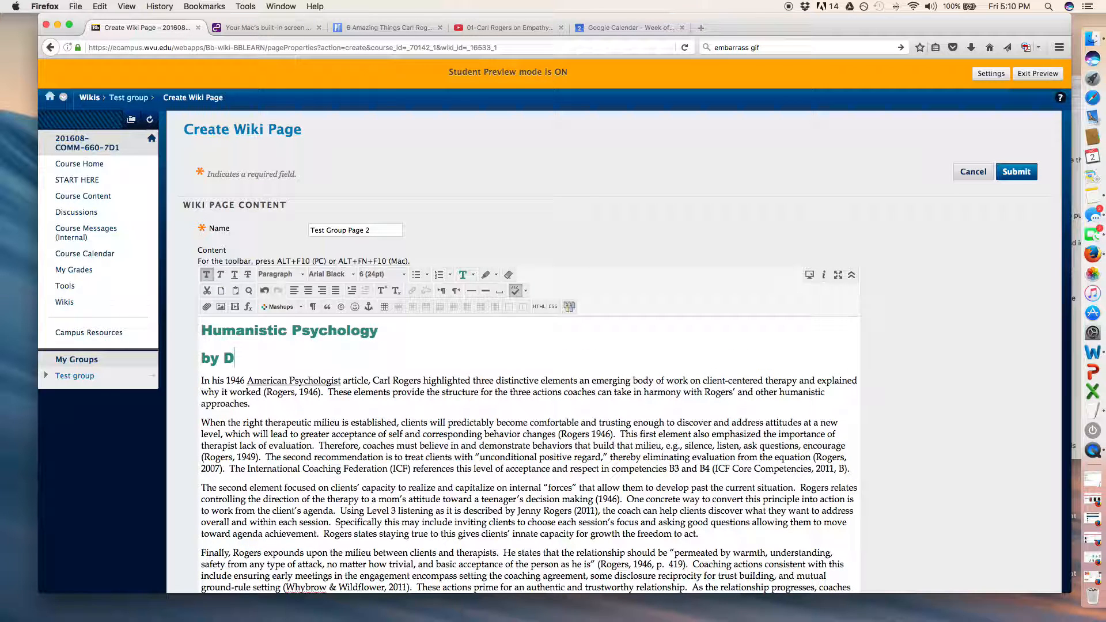
text(anielle Bane)
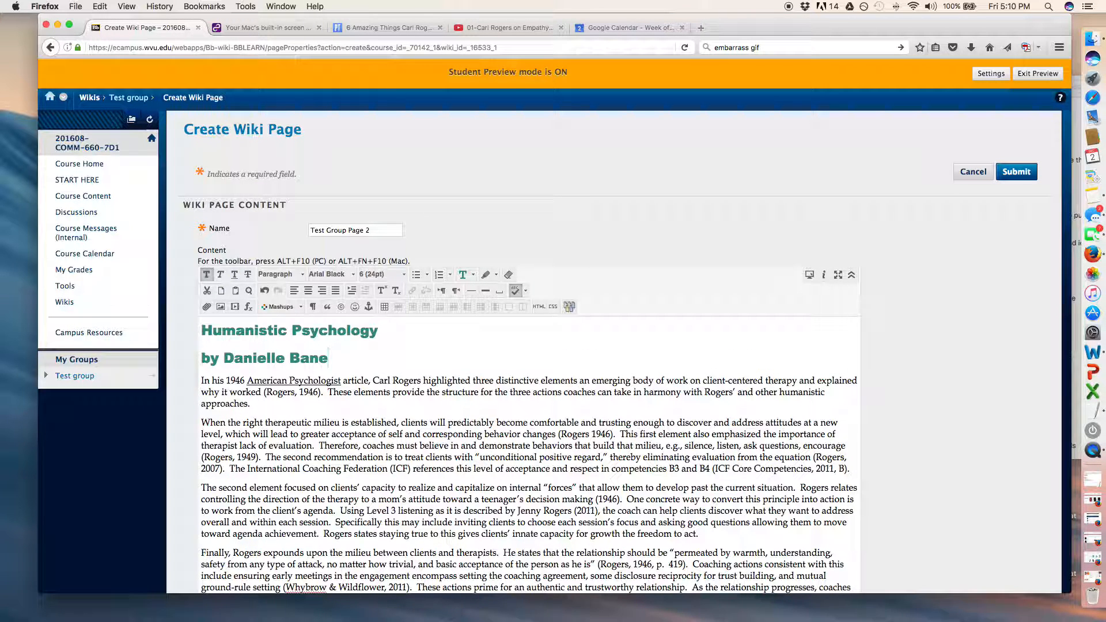
Set the byline below the title to Book Antiqua at size 2 (10pt).
key(shift+super+Left)
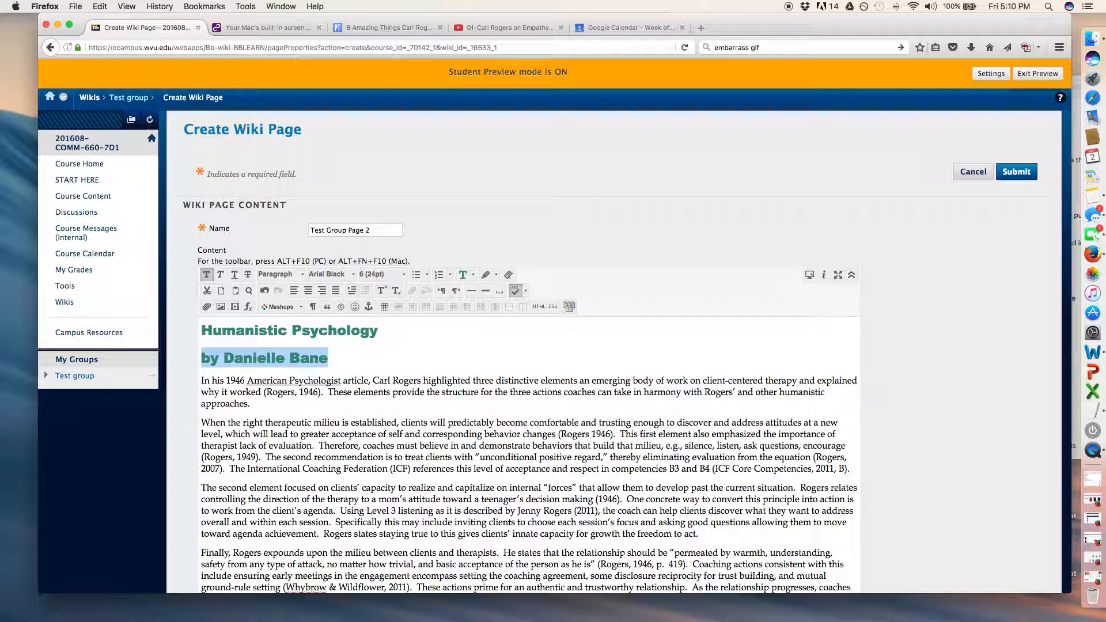
click(378, 275)
scroll(383, 298, up, 2)
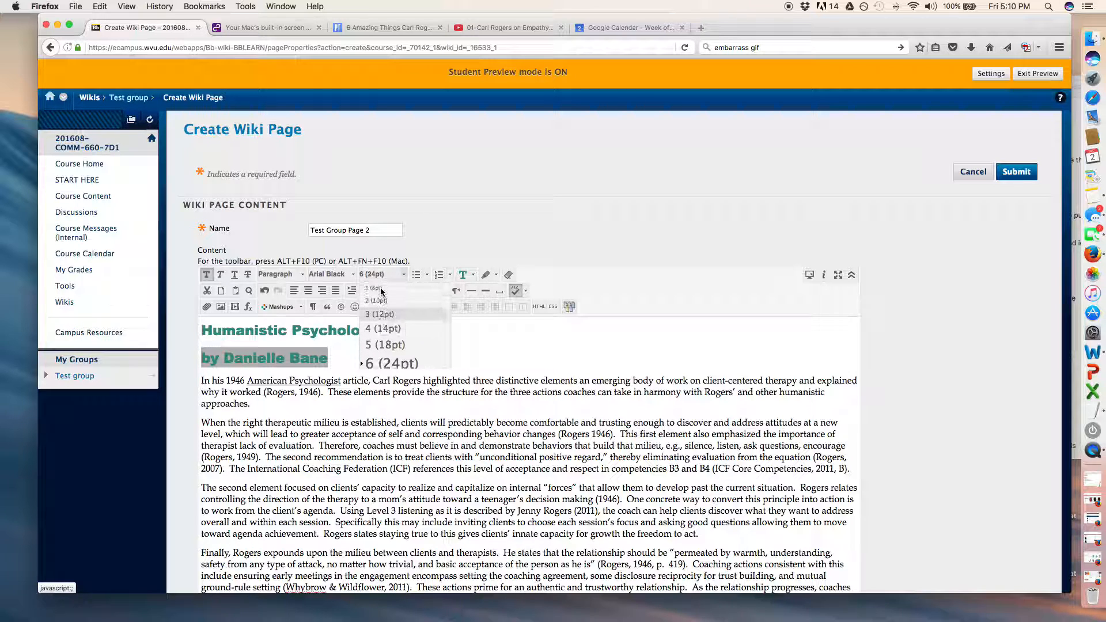
click(381, 304)
click(341, 274)
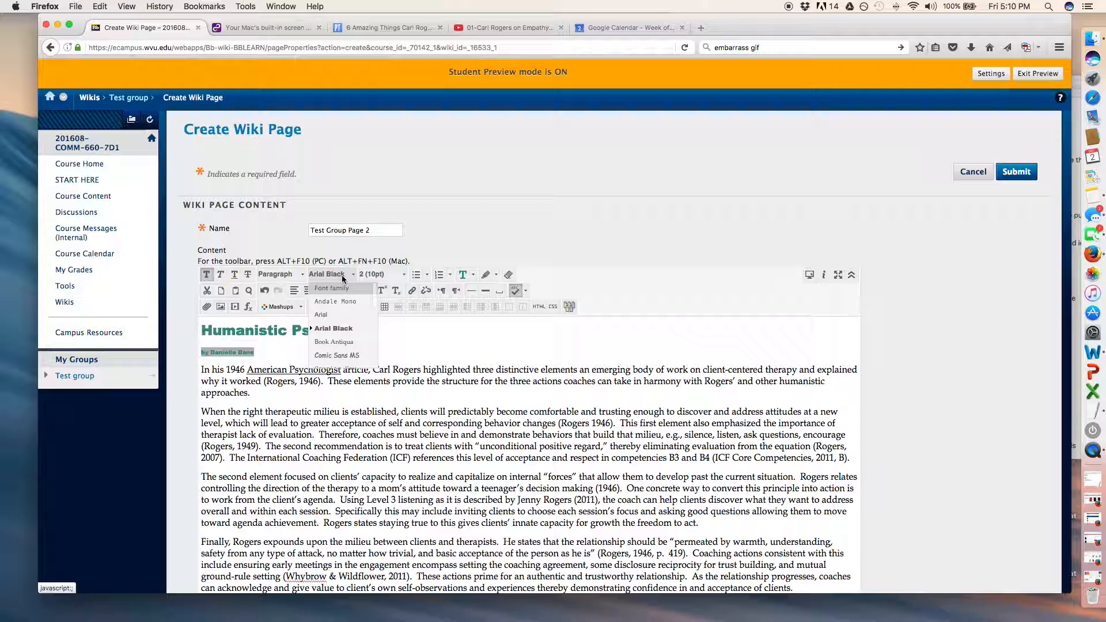
click(345, 342)
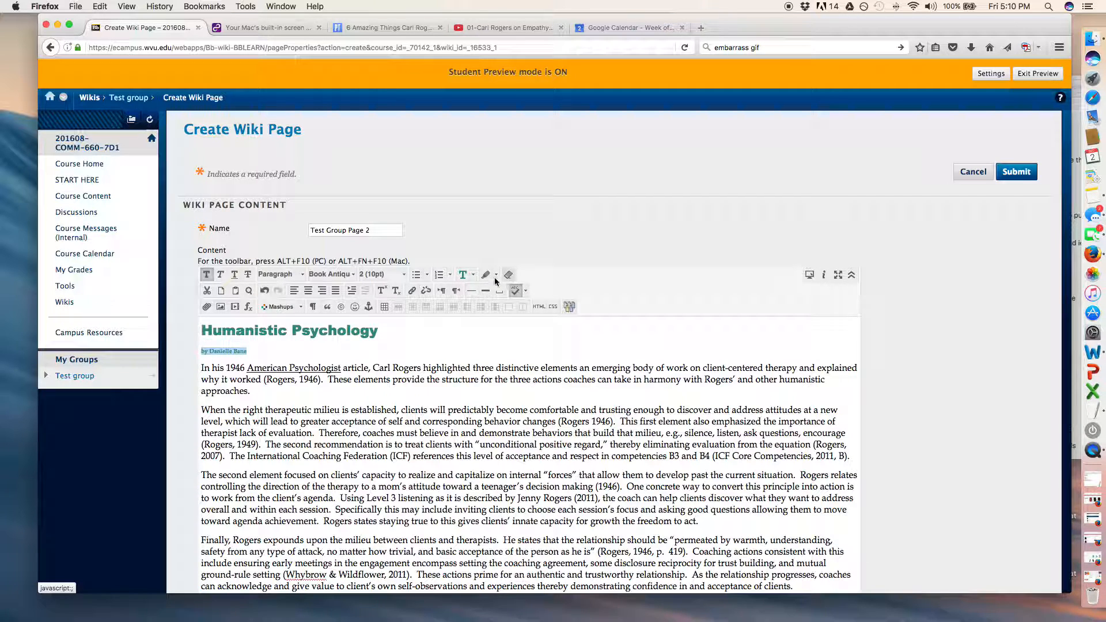
Change the byline's text colour to black.
click(473, 275)
click(462, 286)
click(394, 433)
scroll(394, 433, down, 3)
scroll(394, 432, up, 3)
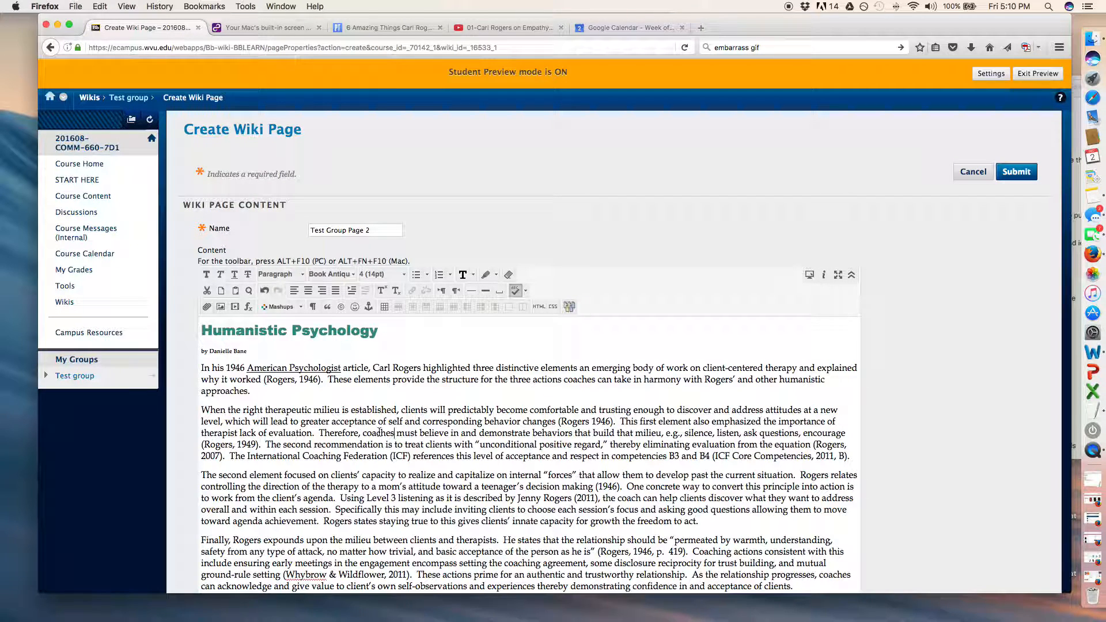
Start inserting an image at the beginning of the second paragraph, uploading CarlRogers.jpg from the Desktop folder.
click(202, 409)
click(220, 307)
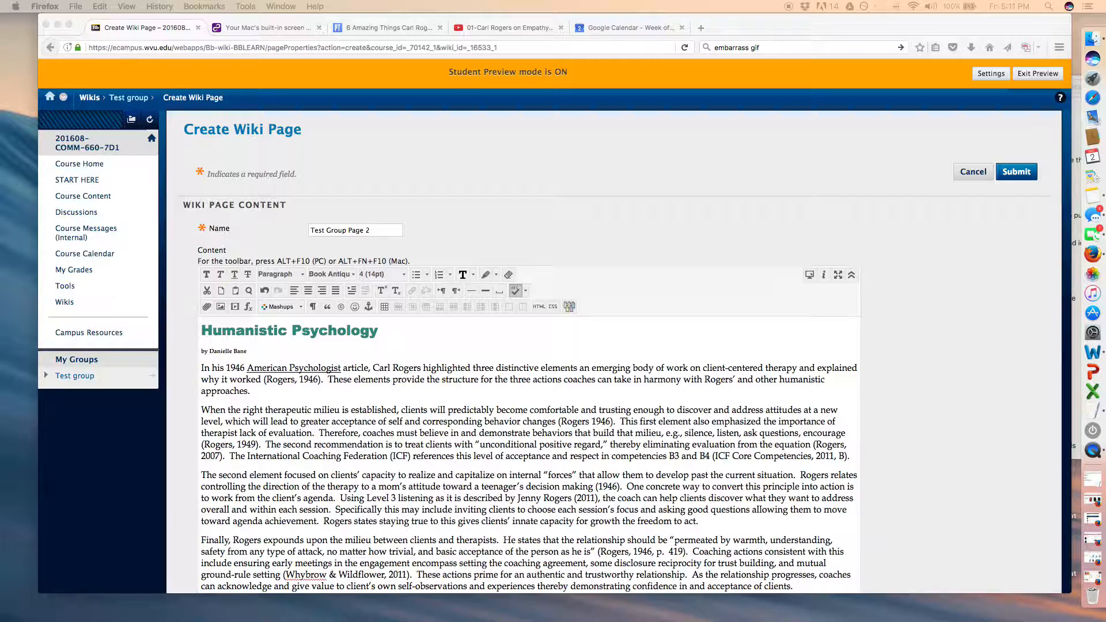
drag(0, 35, 404, 109)
click(298, 172)
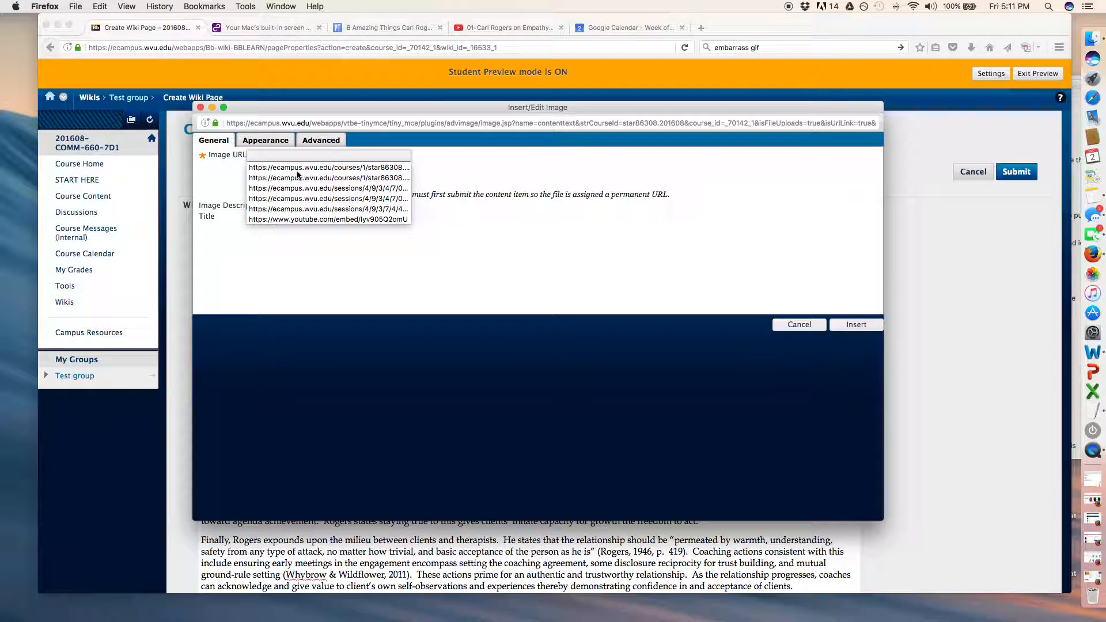
click(212, 177)
click(265, 172)
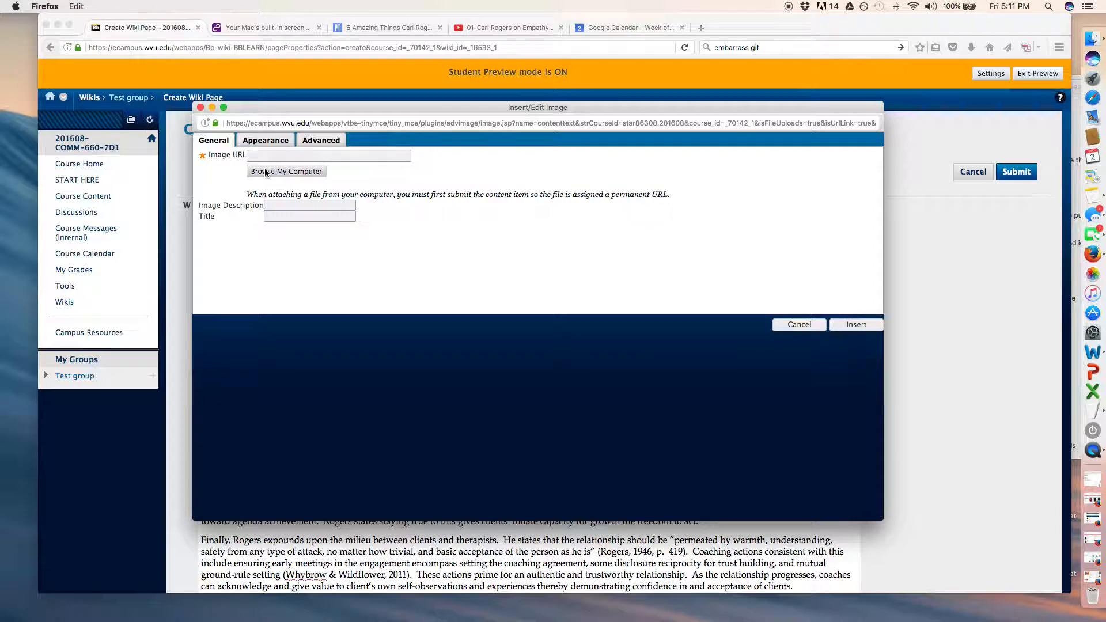
click(367, 207)
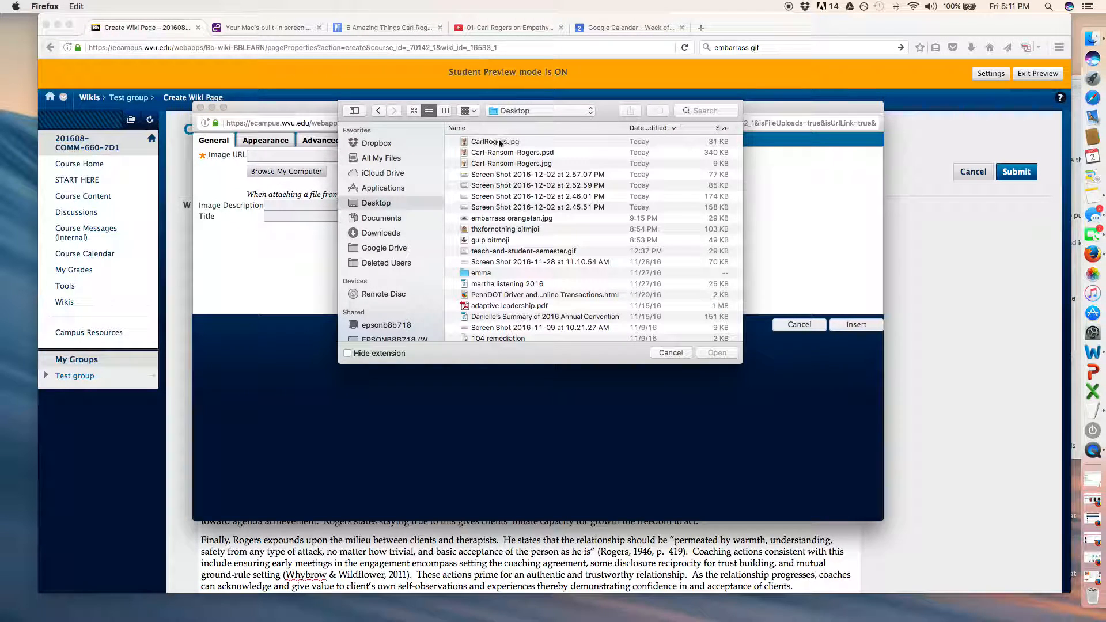
click(498, 144)
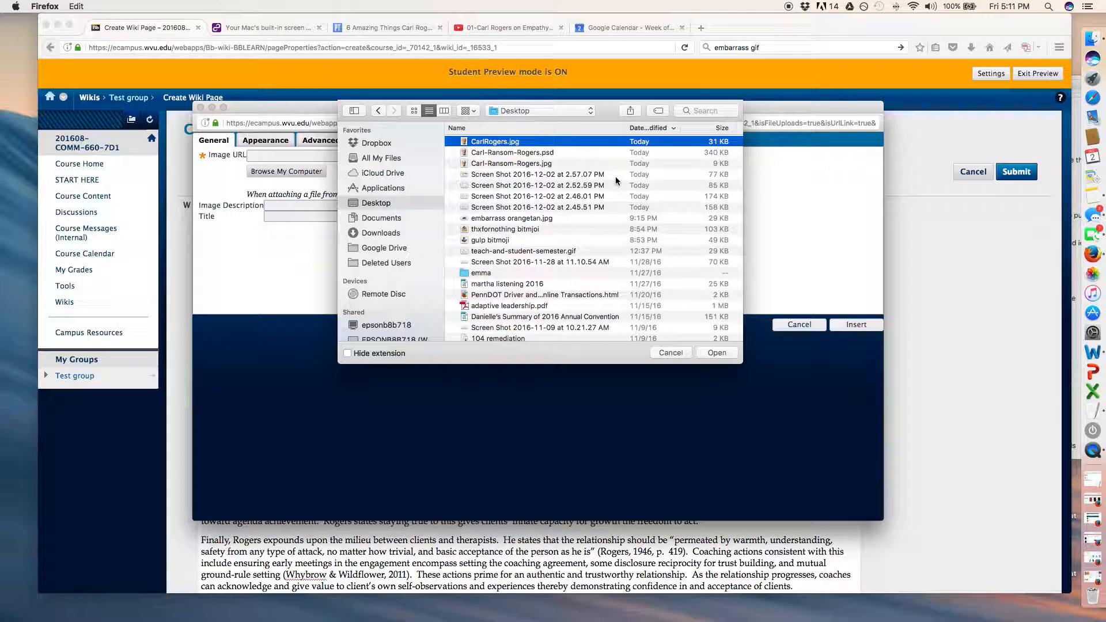
click(716, 352)
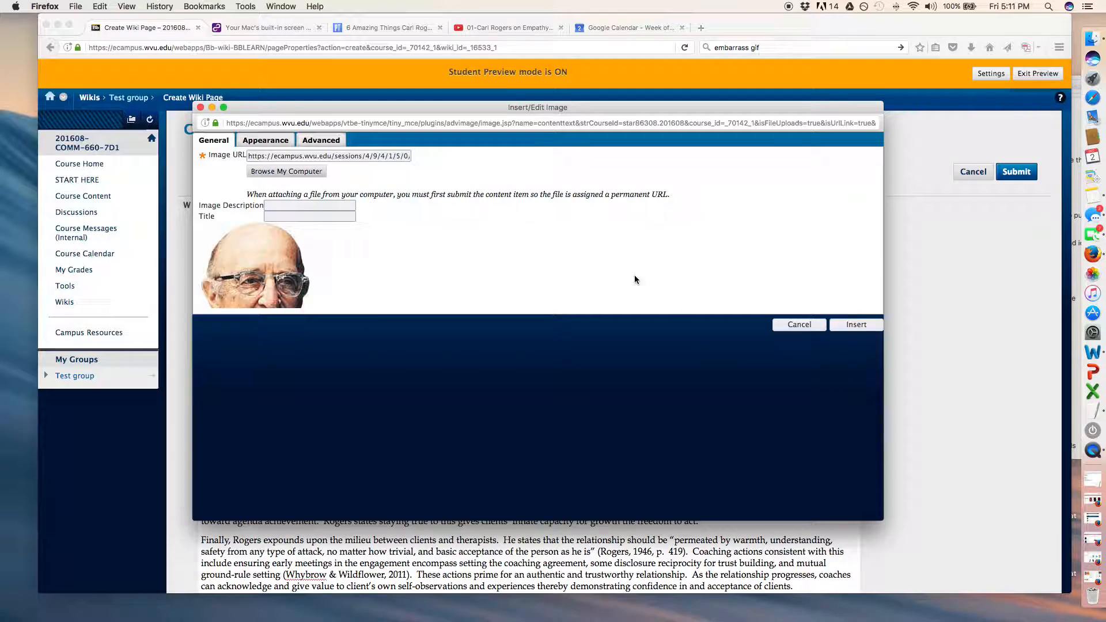
scroll(310, 277, down, 5)
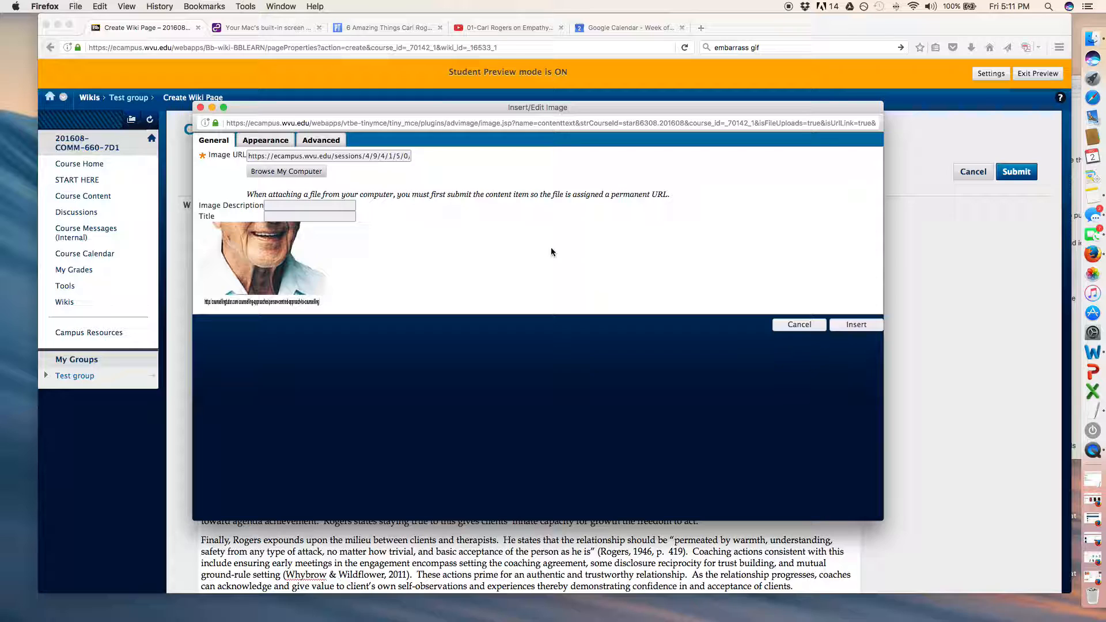
Give the image the description "photo of Carl Rogers, psychologist".
click(290, 206)
text(ph)
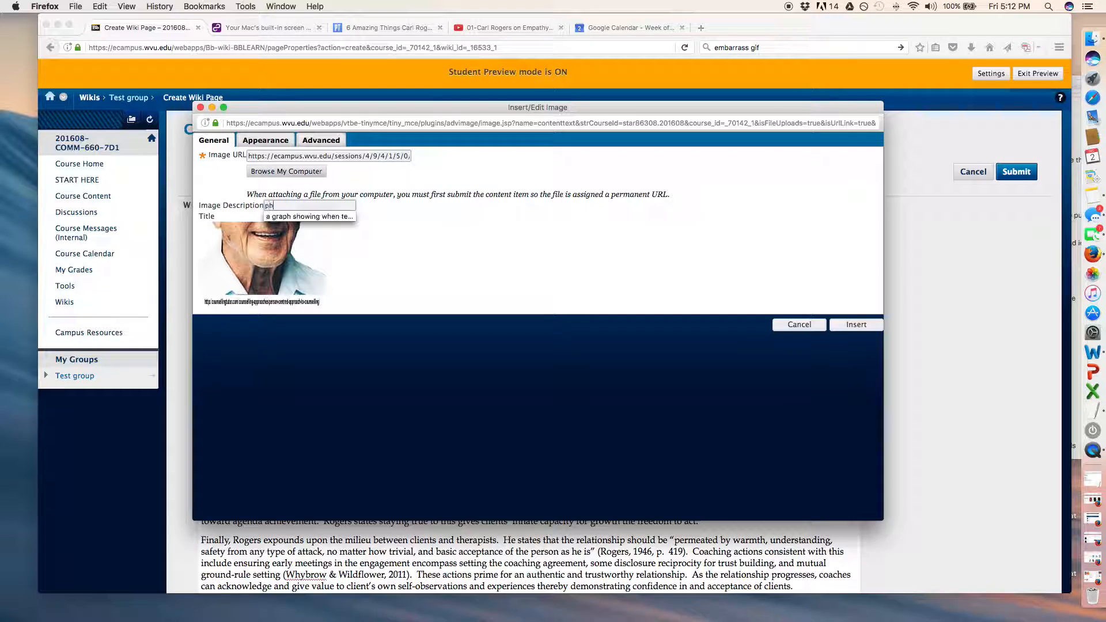
text(oto of Carl Rog)
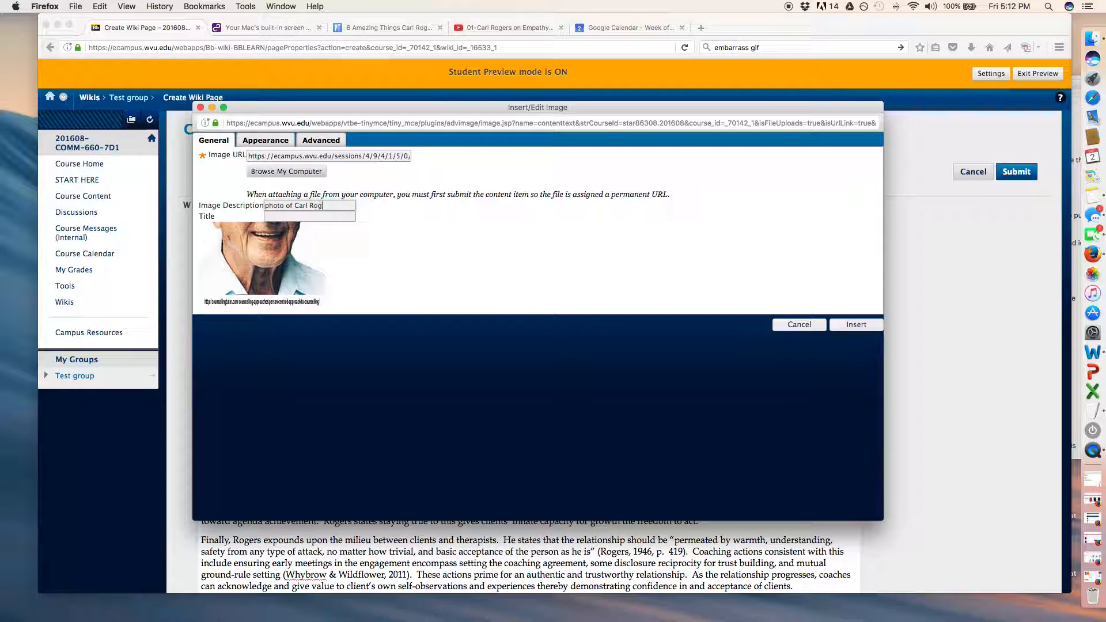
text(ers, psyhc)
key(BackSpace)
key(BackSpace)
text(chologist)
Set the image's vertical and horizontal space to 4 in its appearance settings.
click(275, 142)
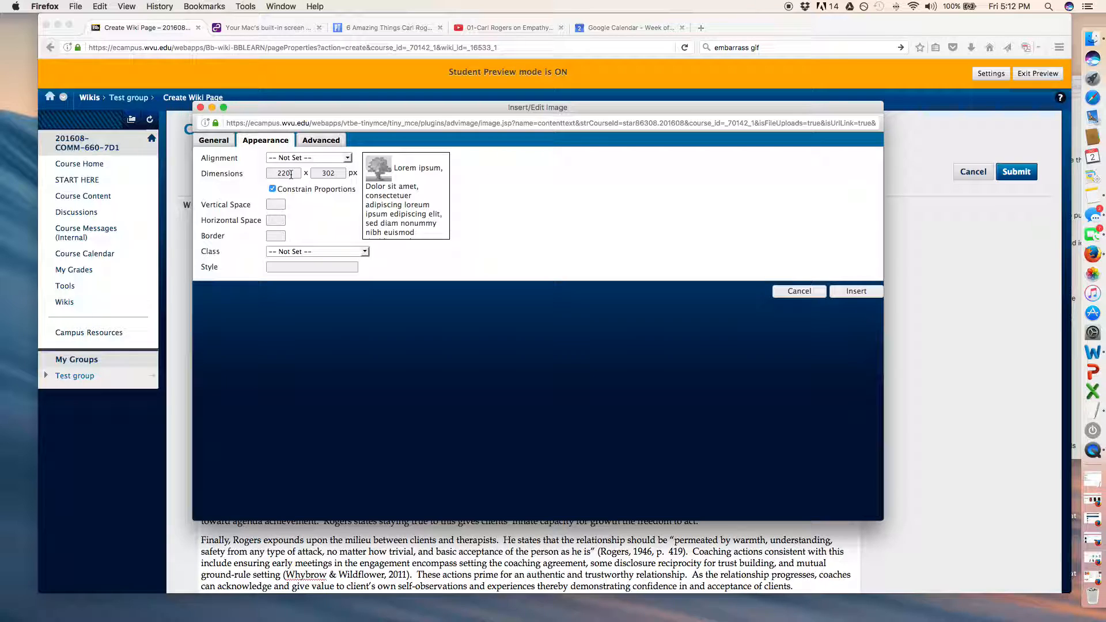
click(276, 204)
text(4)
key(Tab)
text(4)
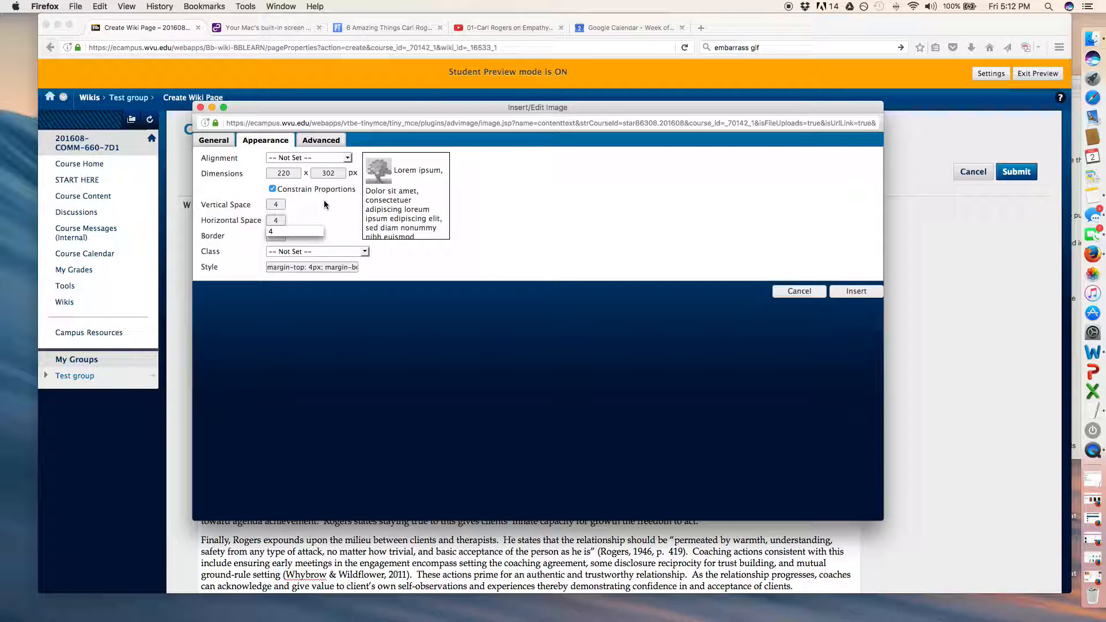
click(325, 205)
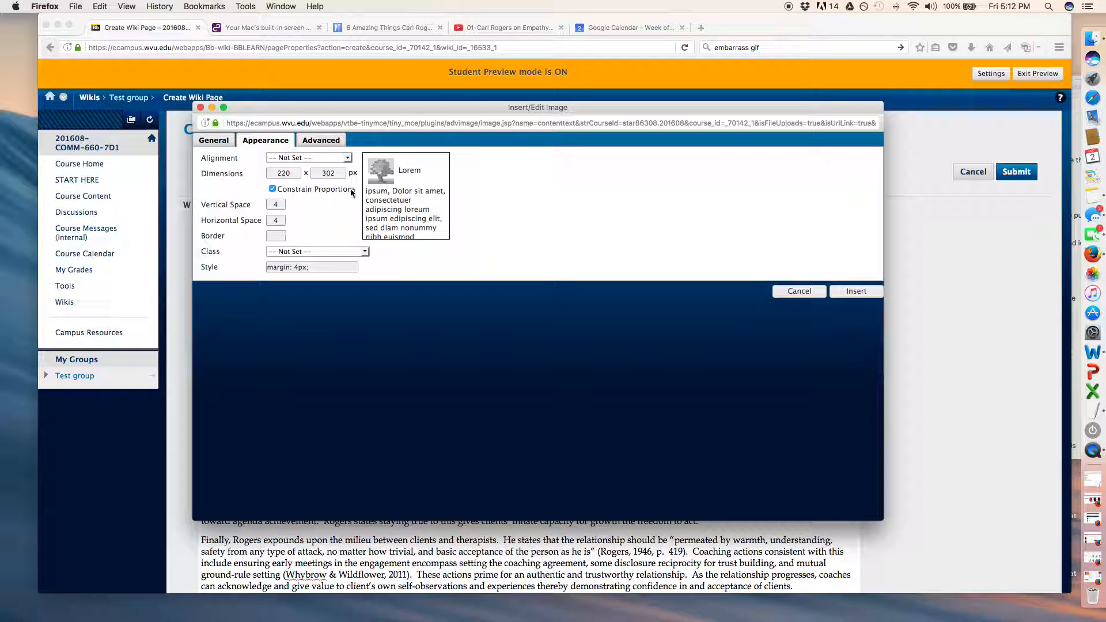
Try the Right, Left, Text Bottom, Middle, Baseline and Top alignments for the image to compare their text-wrapping previews.
click(348, 158)
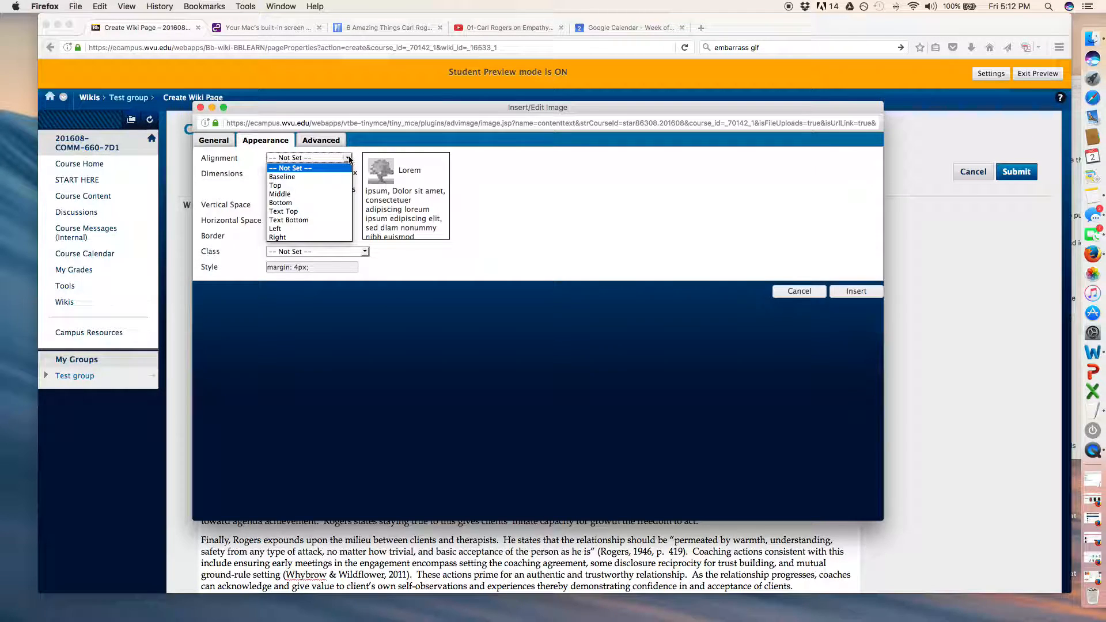
click(324, 237)
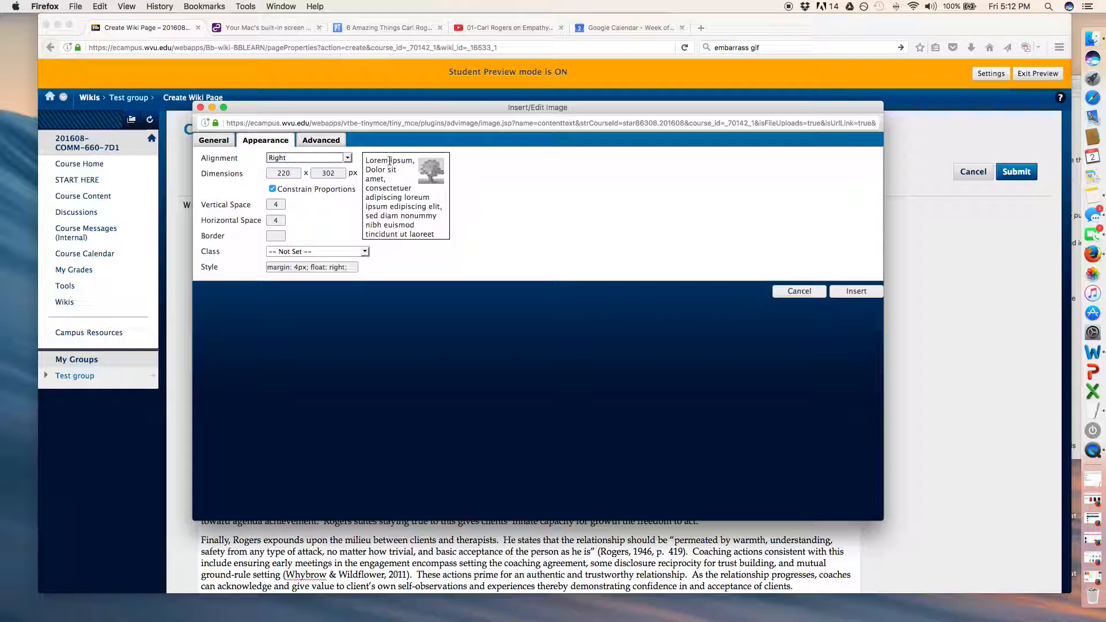
click(347, 158)
click(315, 230)
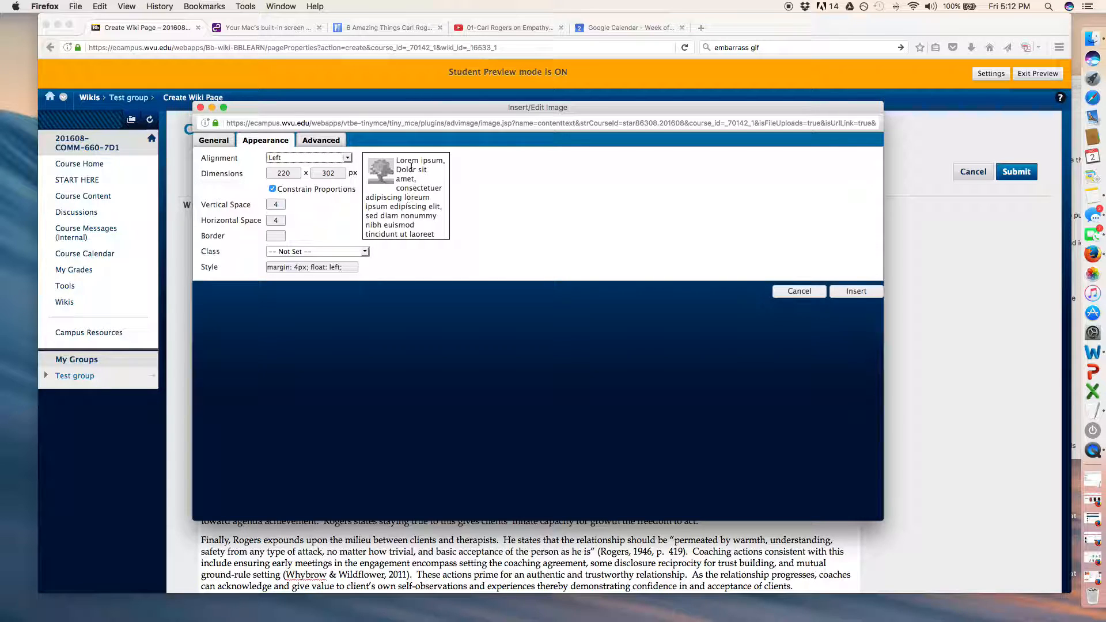
click(347, 157)
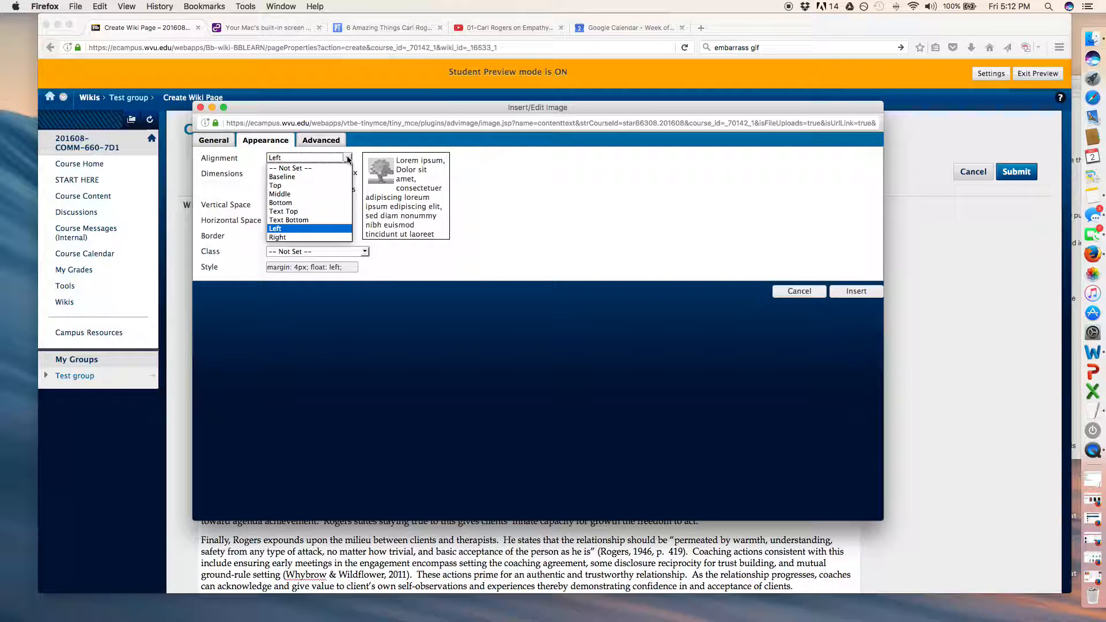
click(329, 220)
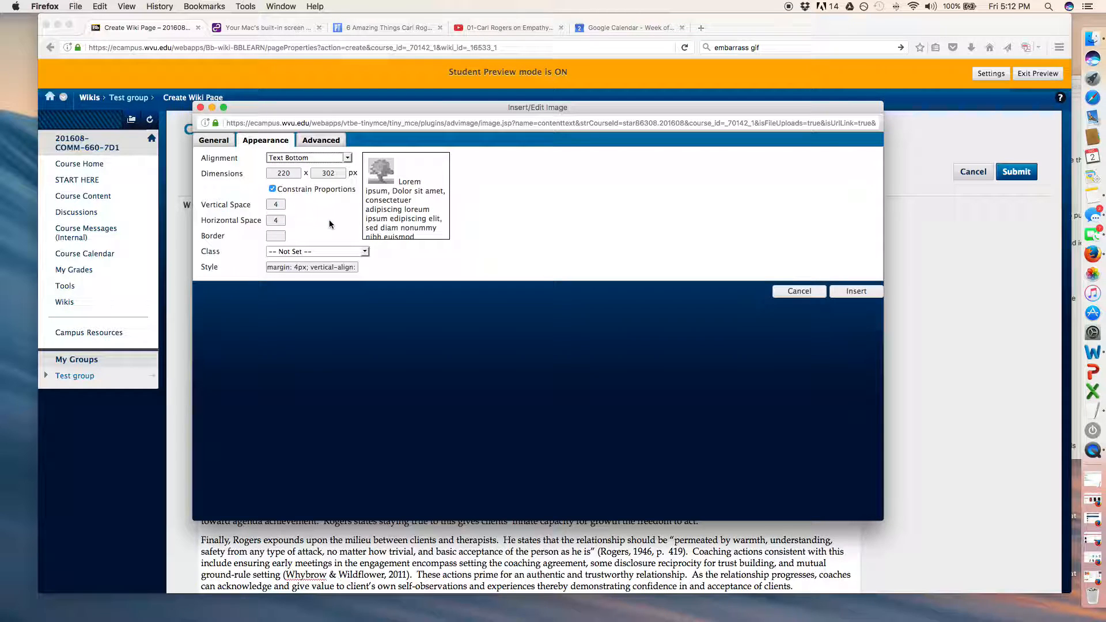
click(348, 158)
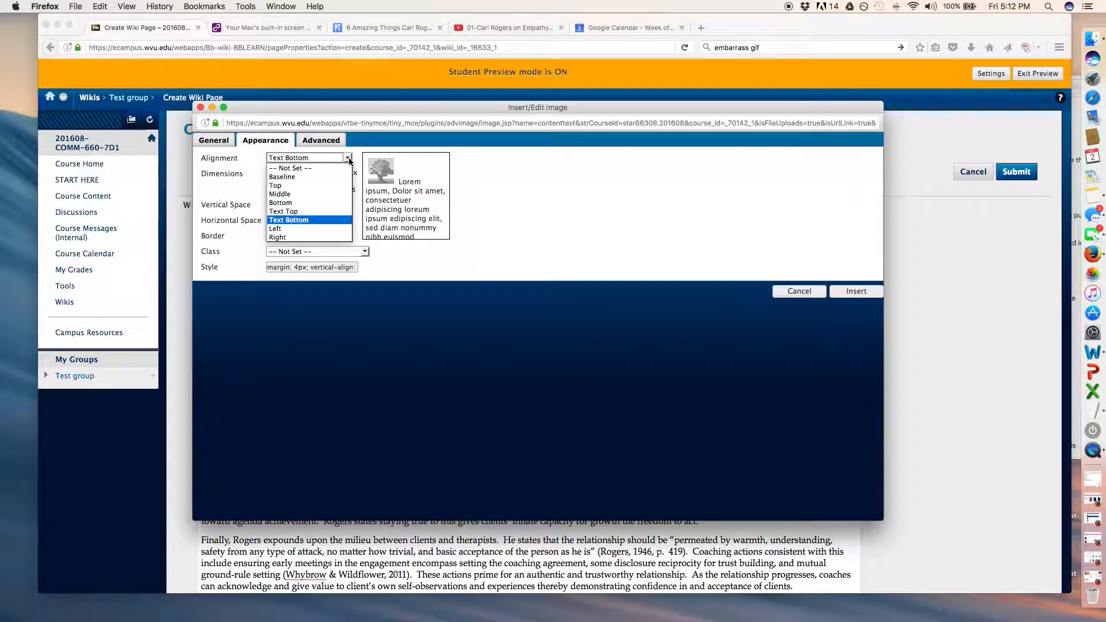
click(320, 194)
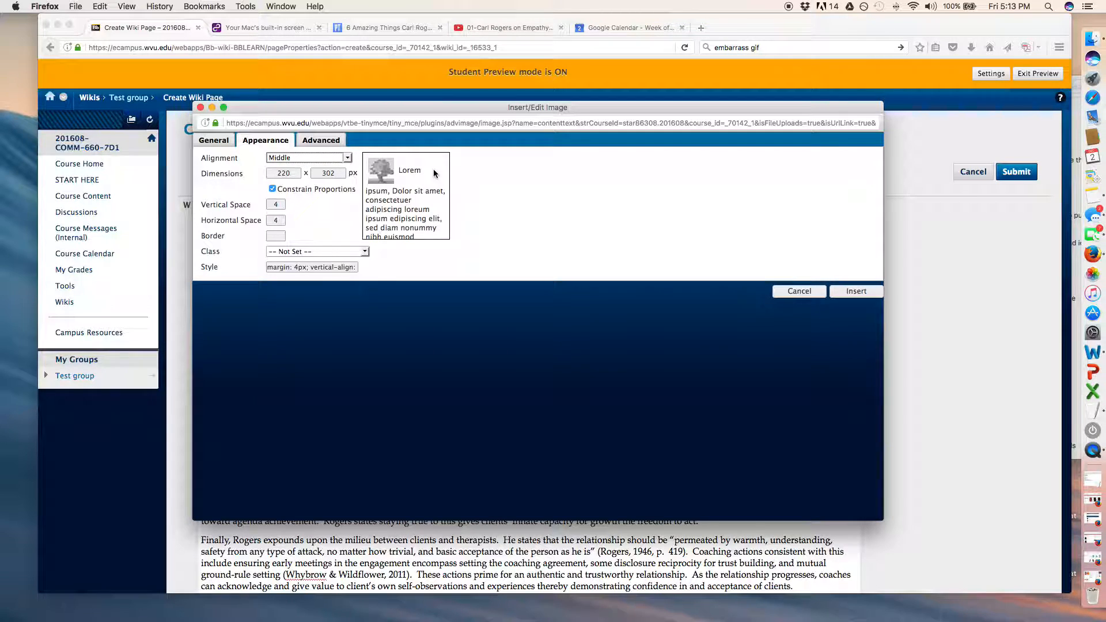
click(348, 159)
click(348, 159)
click(347, 159)
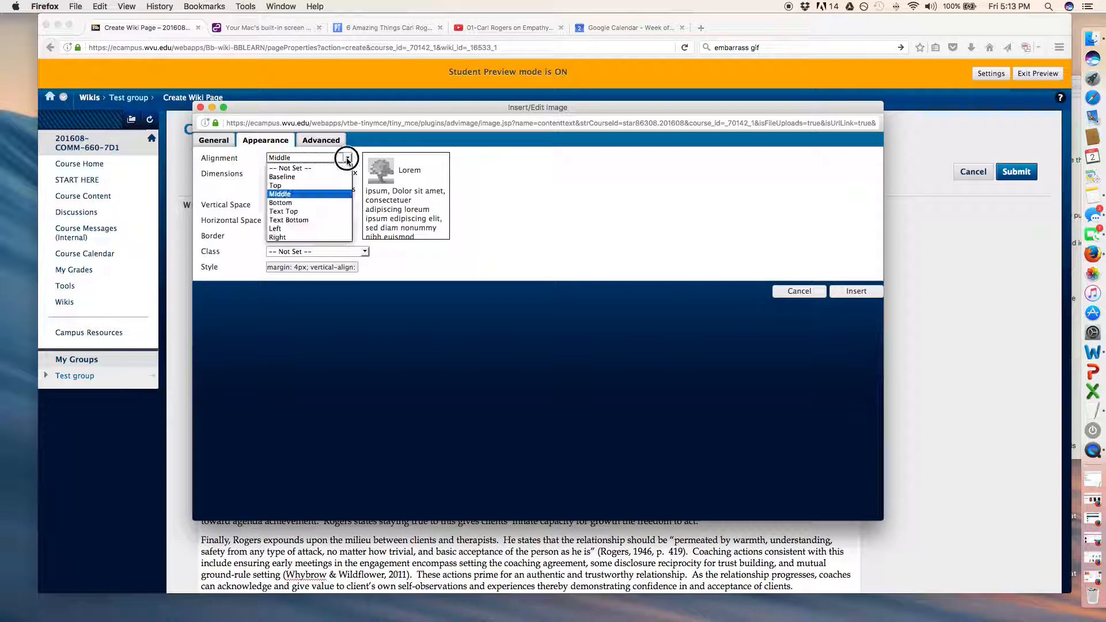
click(317, 176)
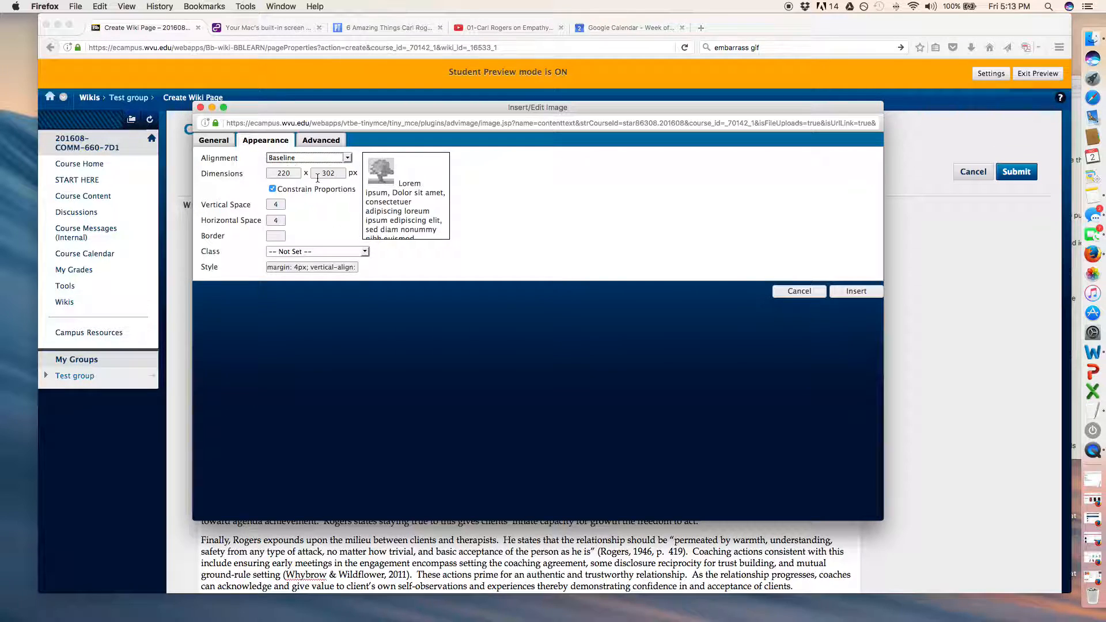
click(347, 158)
click(332, 189)
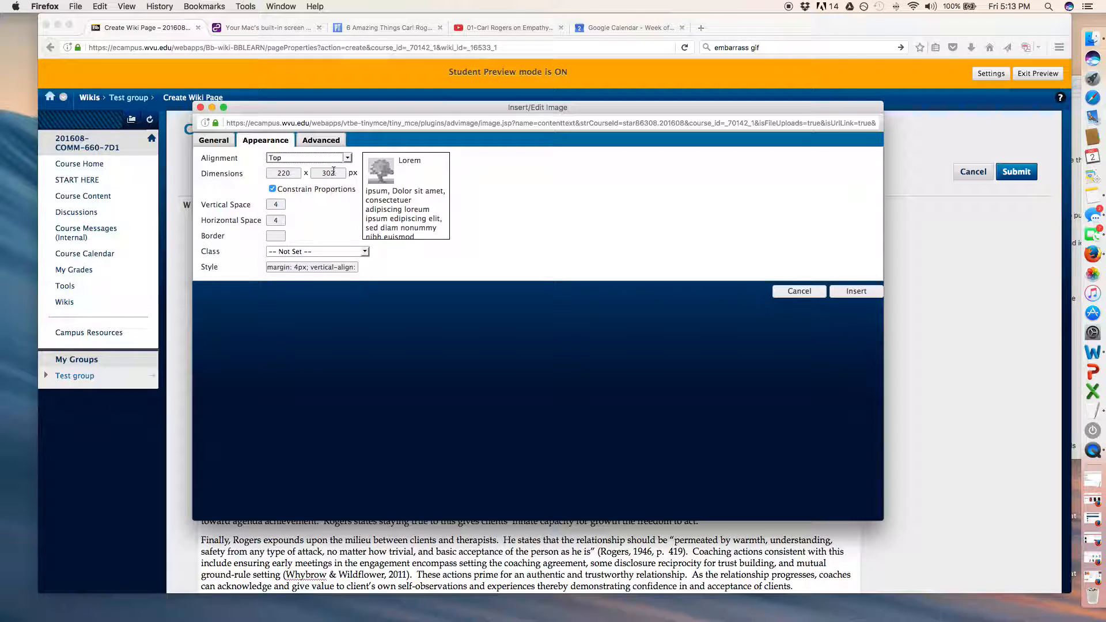
Set the image alignment to Right and insert the photo into the page.
click(347, 158)
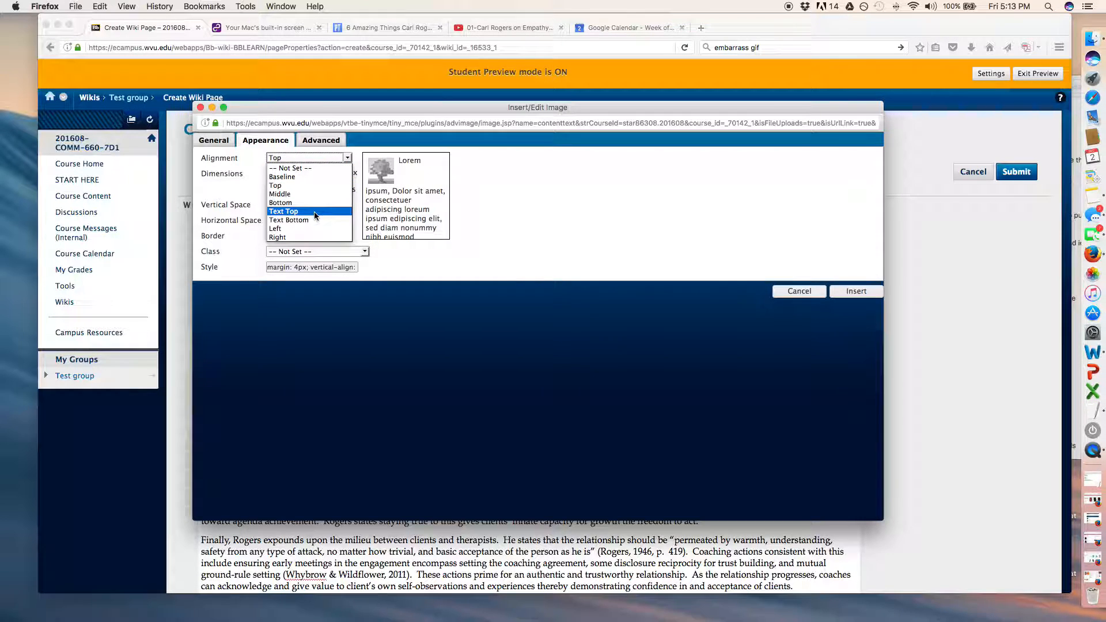
click(314, 237)
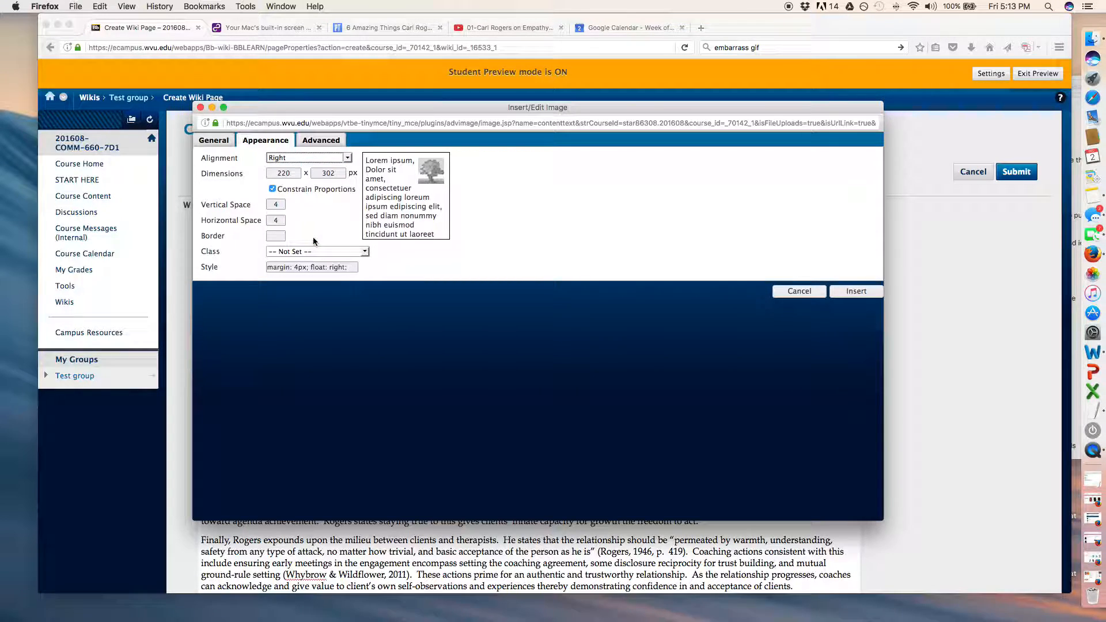
click(856, 291)
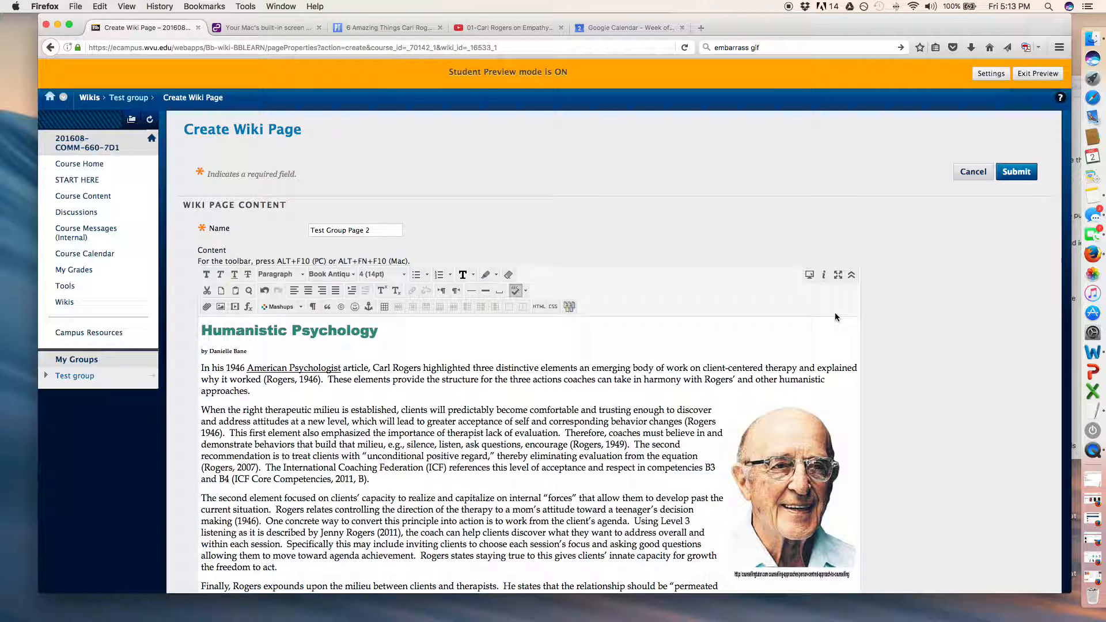
Enlarge the content editing area so the whole article fits in it.
scroll(787, 323, down, 3)
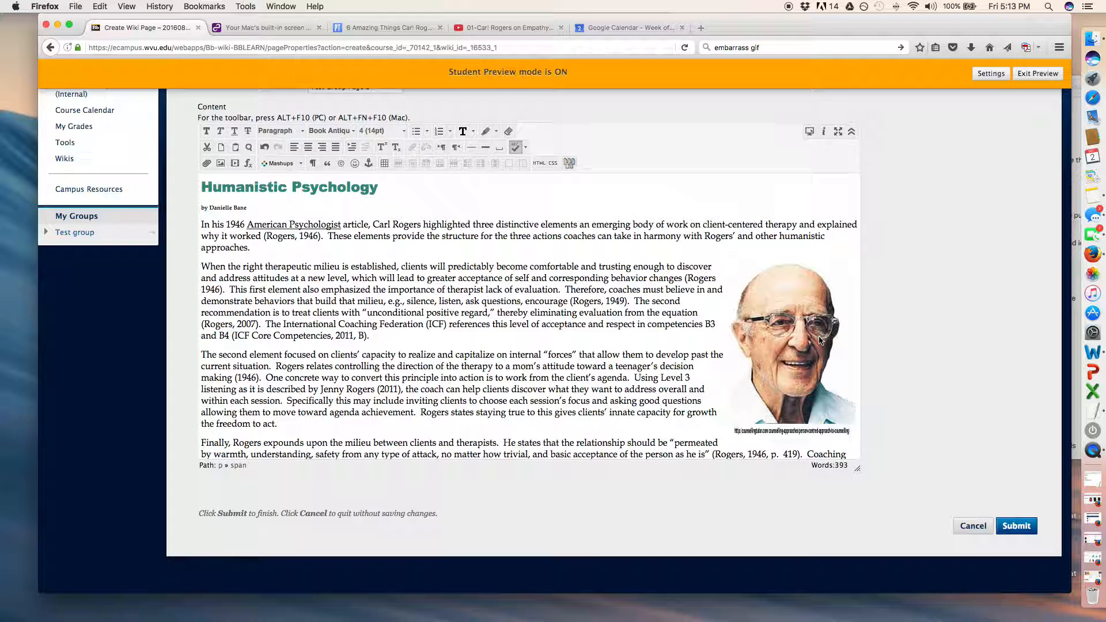
scroll(821, 340, down, 2)
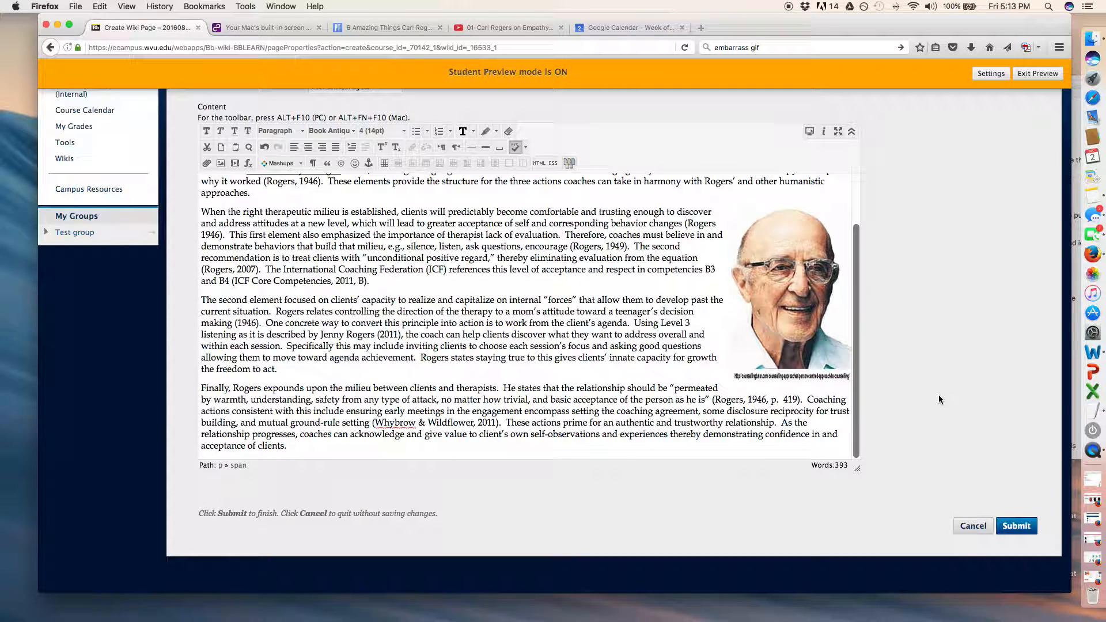
scroll(938, 395, down, 1)
drag(857, 460, 902, 583)
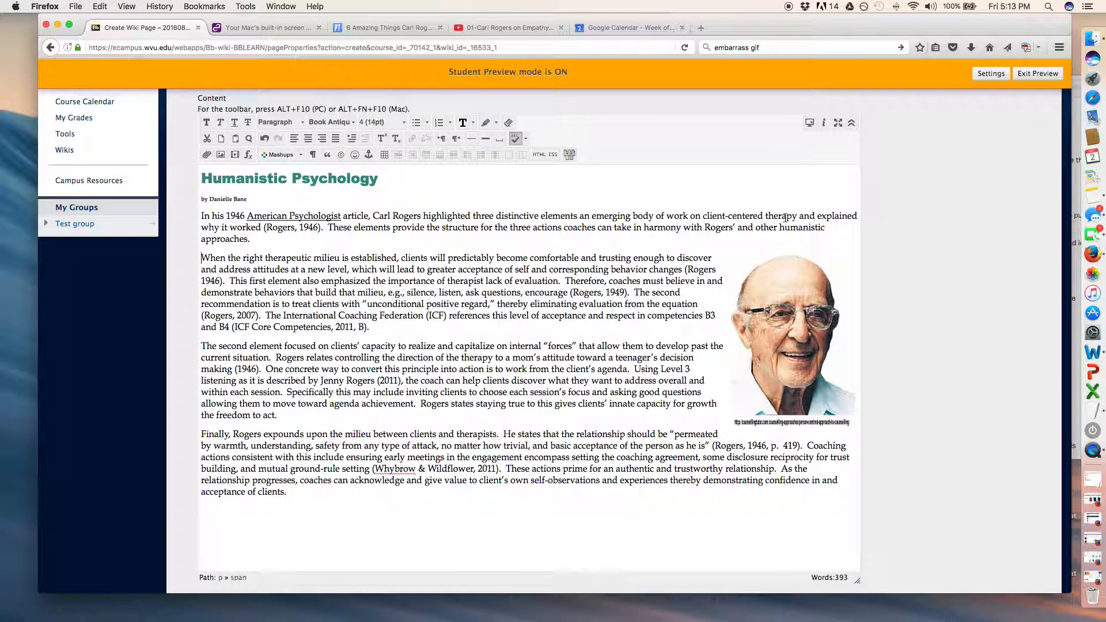
Delete the inserted photo beside the second and third paragraphs.
click(787, 355)
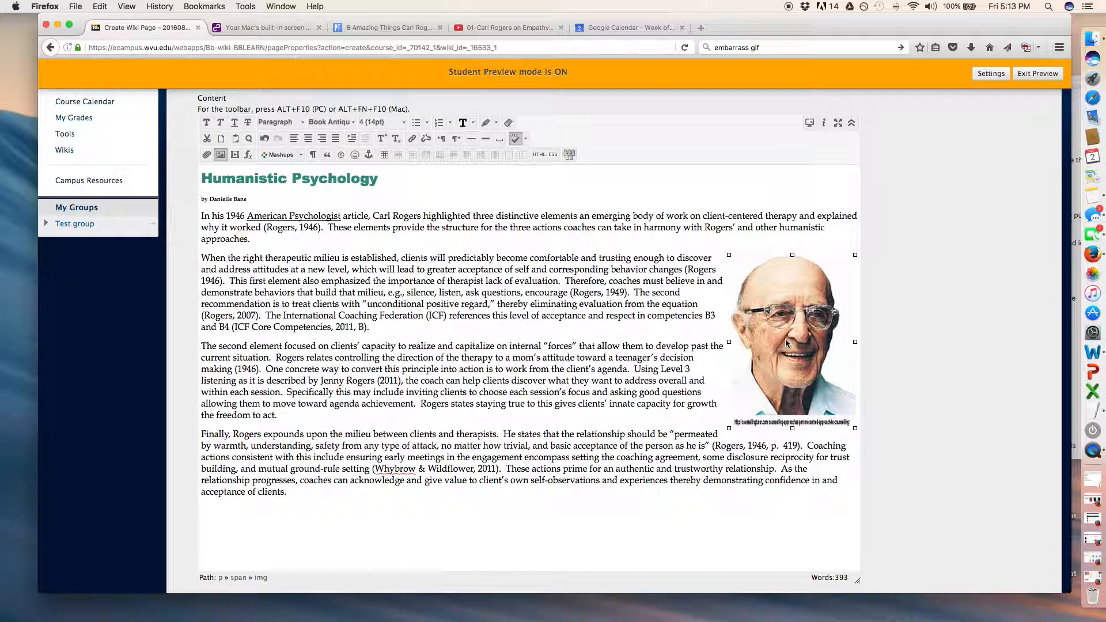
key(BackSpace)
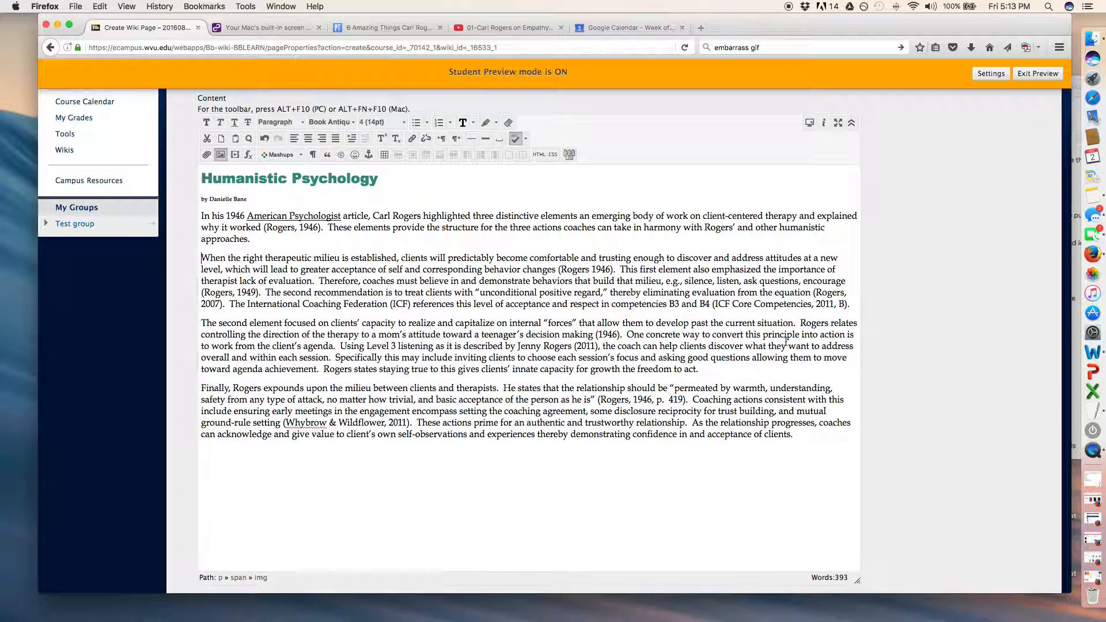
Try placing the photo inside the last paragraph by pasting it there, and delete it again.
click(848, 389)
key(super+v)
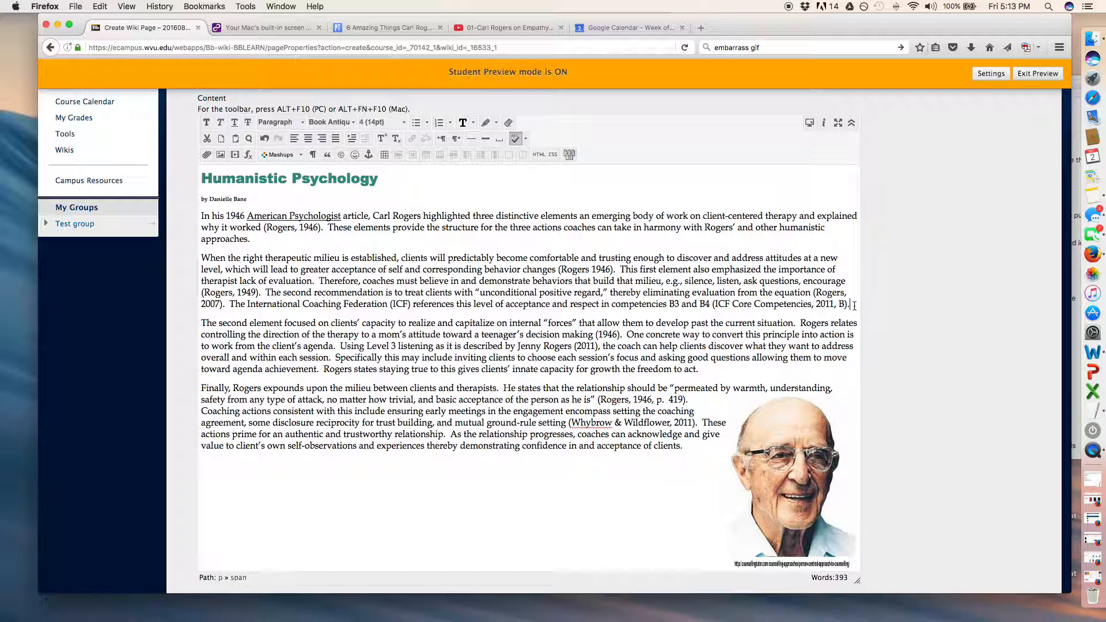
click(820, 464)
key(BackSpace)
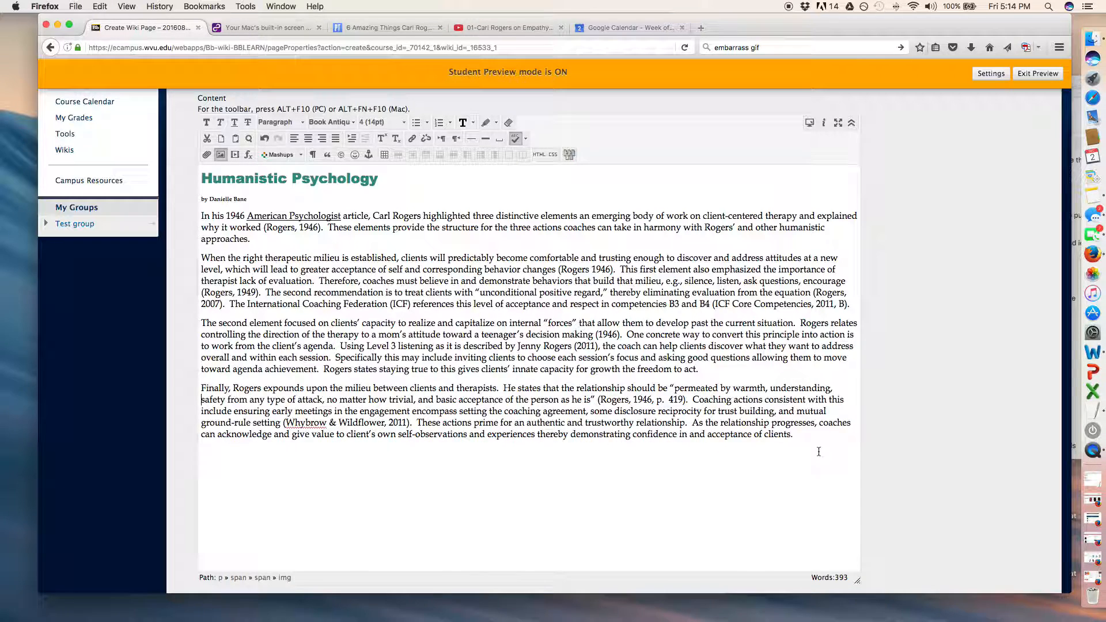
Paste the photo at the end of the second paragraph so it sits beside the last two paragraphs.
click(859, 303)
key(cmd+v)
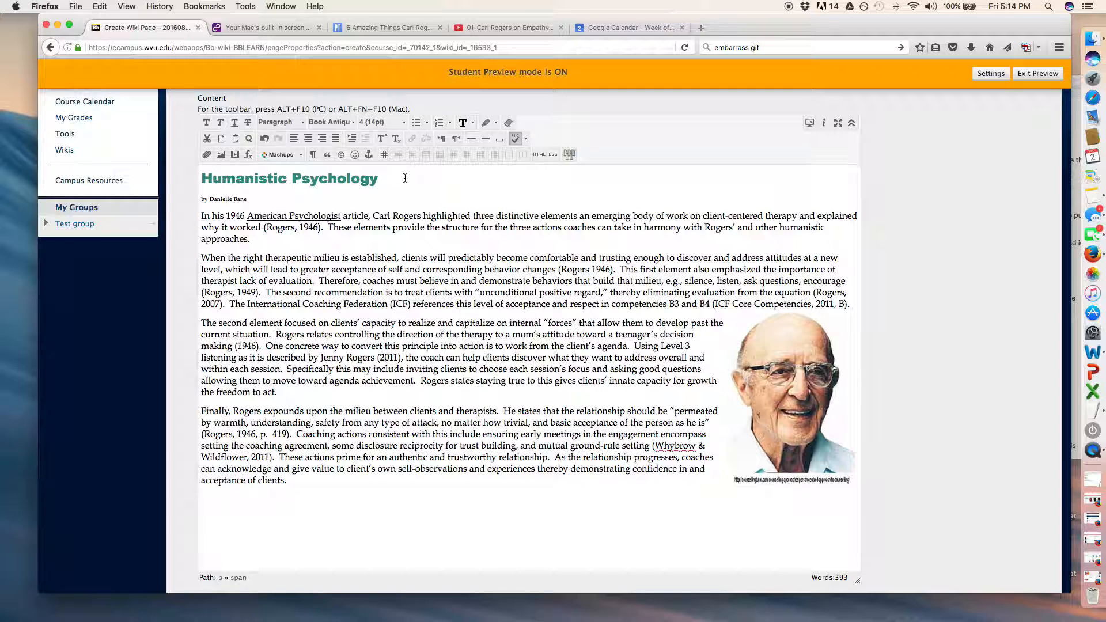
right_click(786, 374)
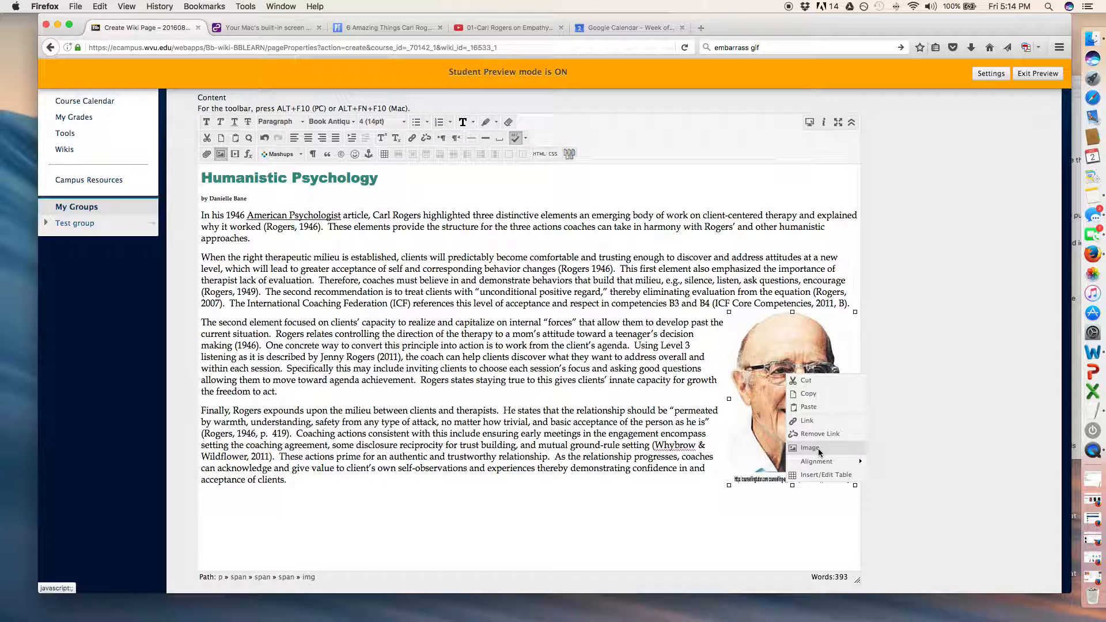
click(573, 346)
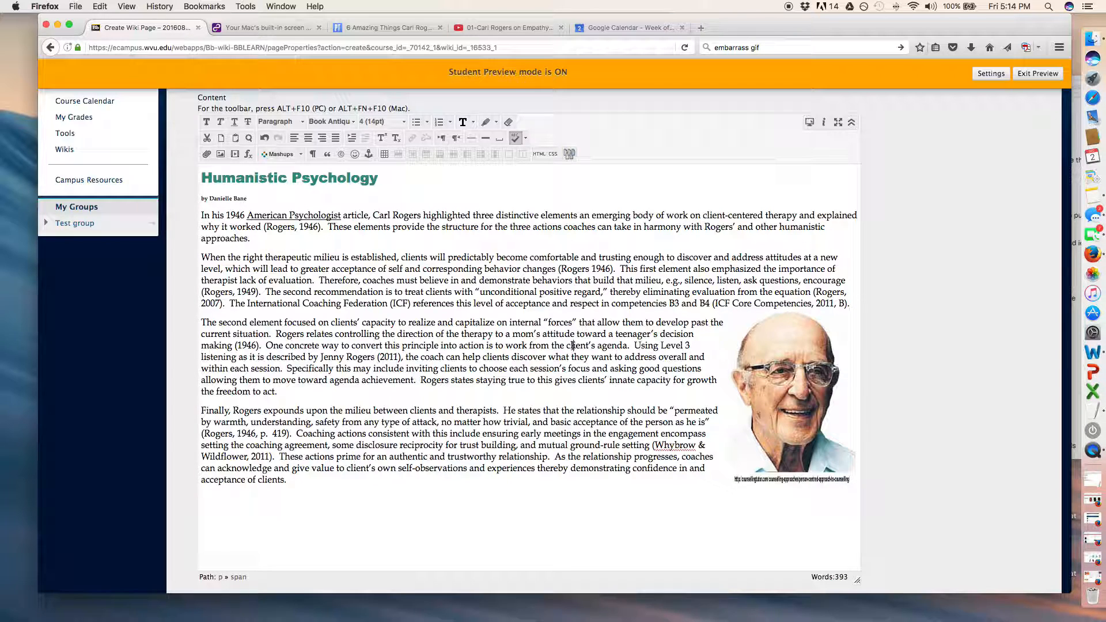
Start a new line below the article, switch to YouTube, and open and pause the Rogers In Ten Minutes video.
click(447, 497)
click(503, 29)
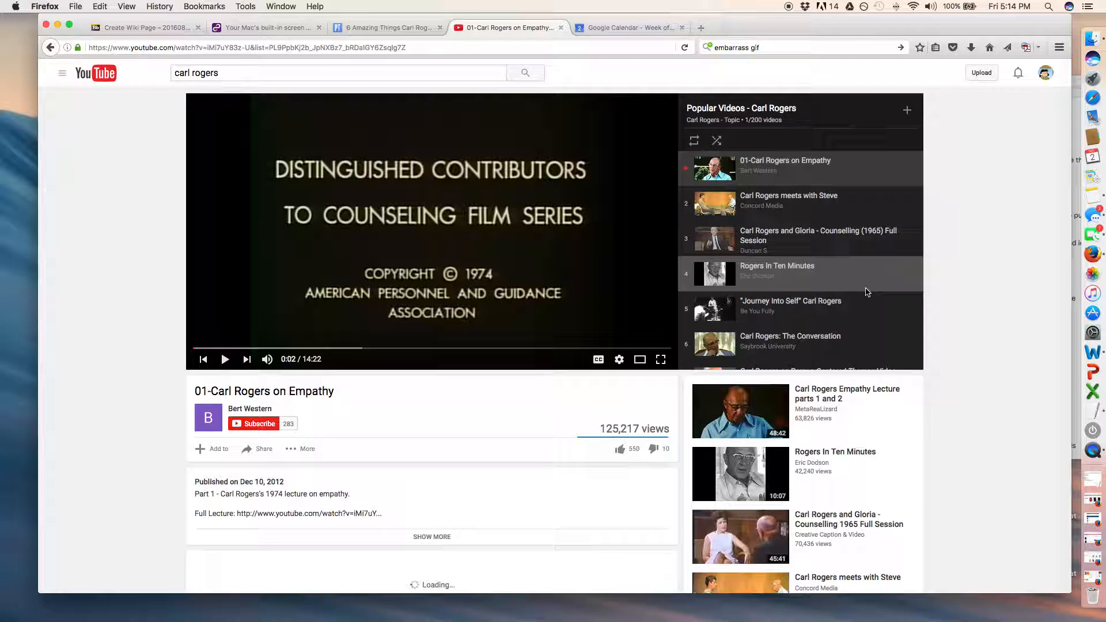
scroll(872, 288, down, 2)
scroll(867, 292, down, 1)
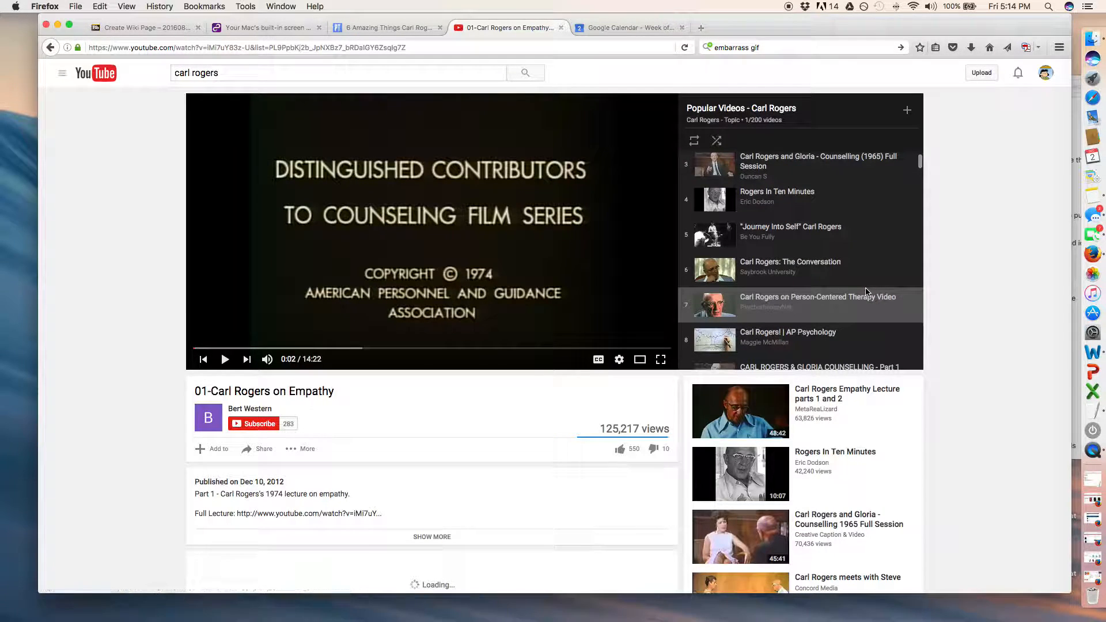
click(852, 200)
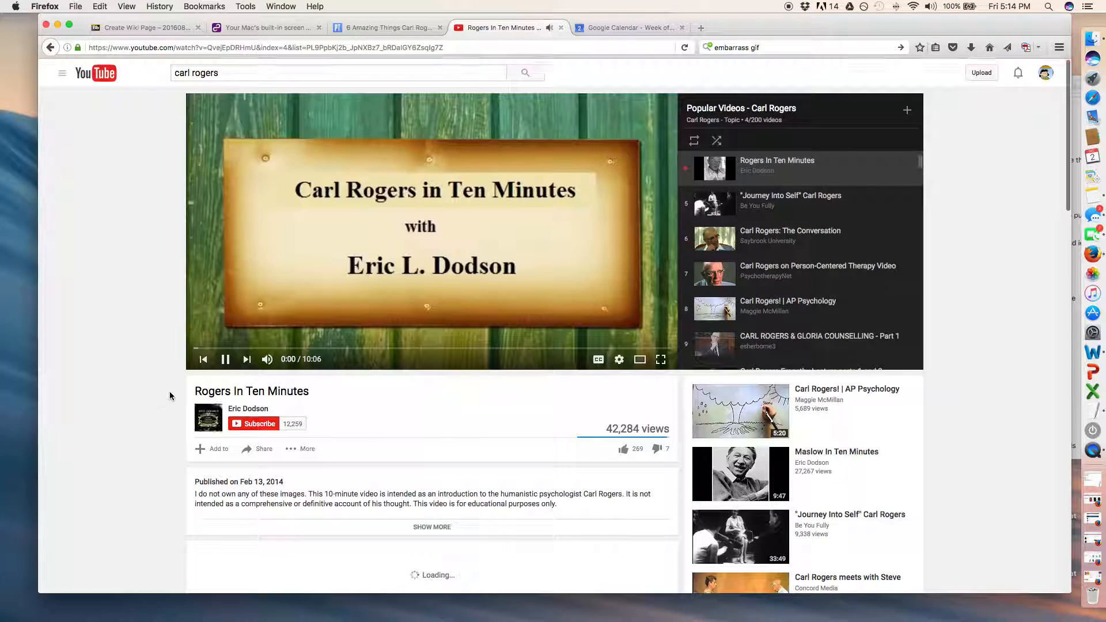
click(226, 359)
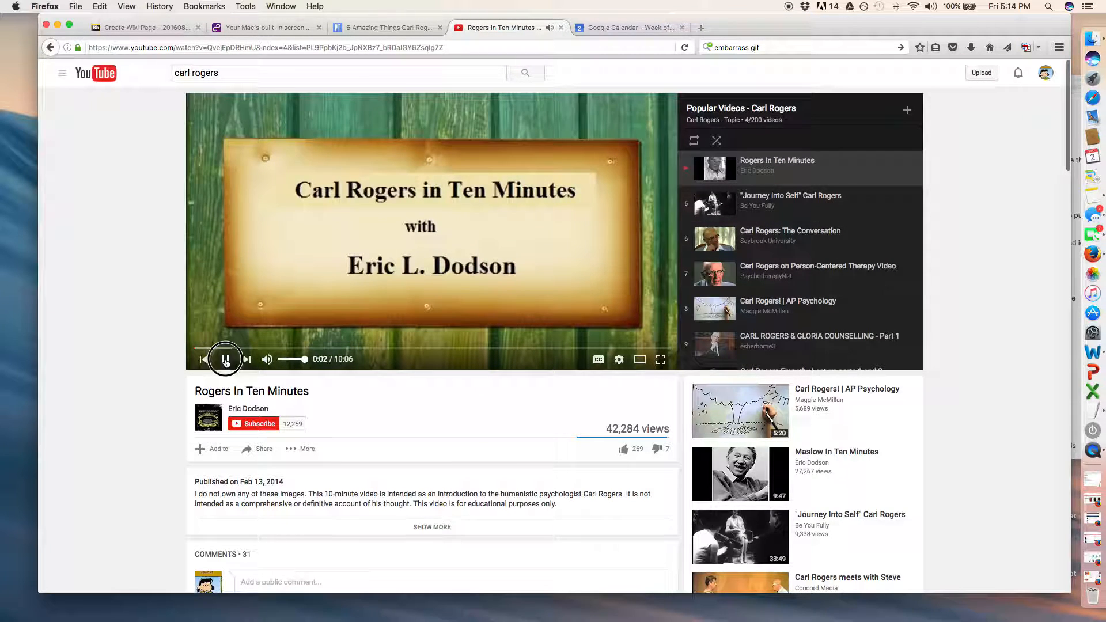
Copy the share link of the Rogers In Ten Minutes video.
scroll(388, 362, down, 2)
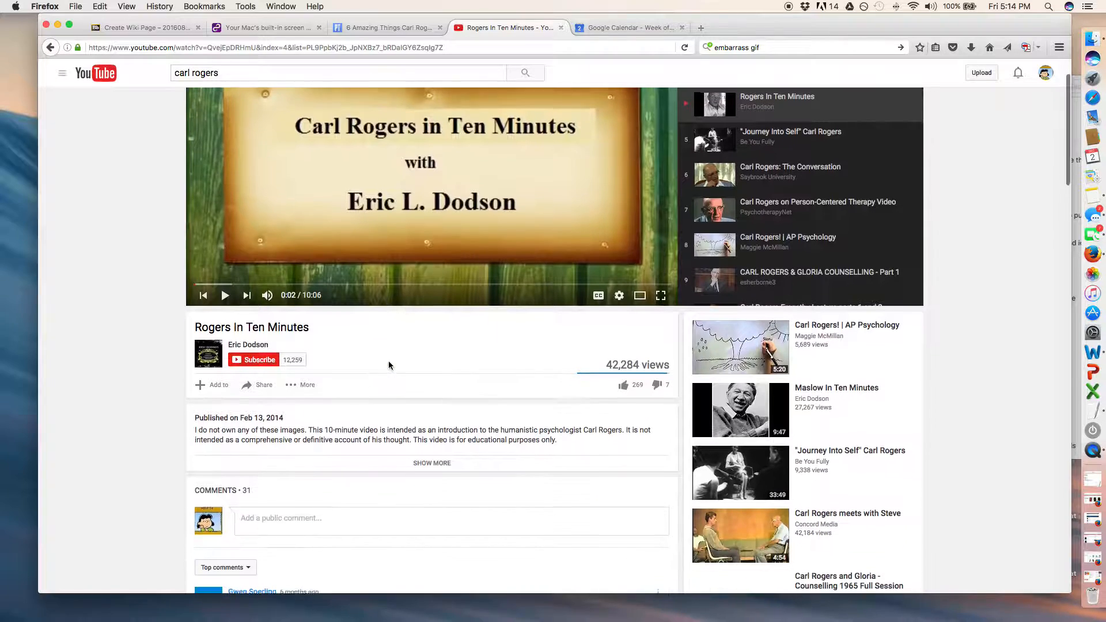
click(259, 385)
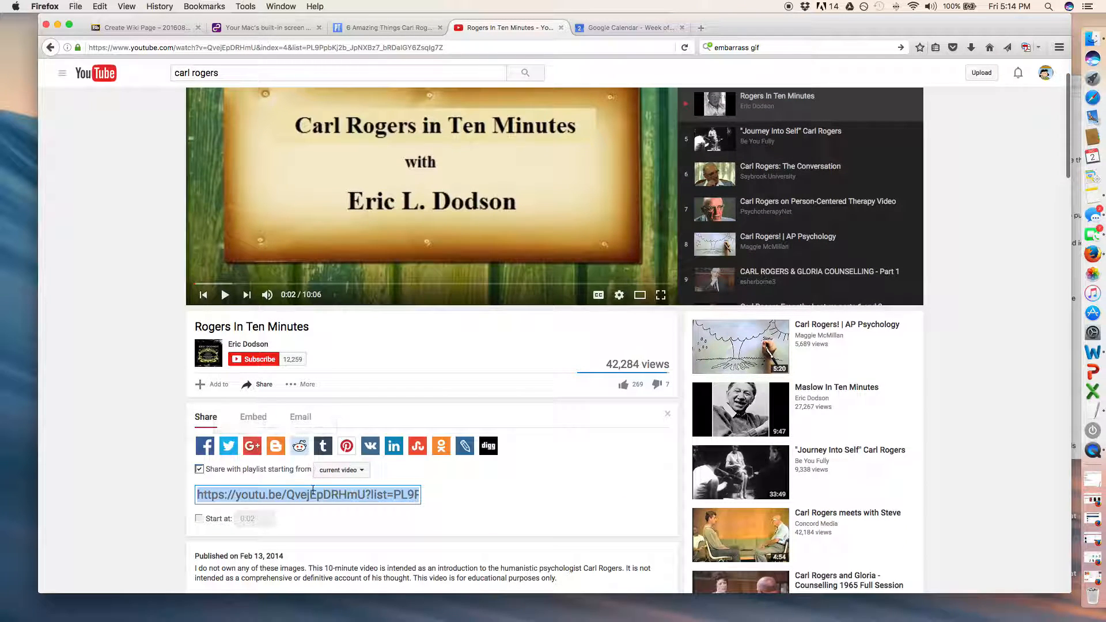
scroll(314, 494, down, 1)
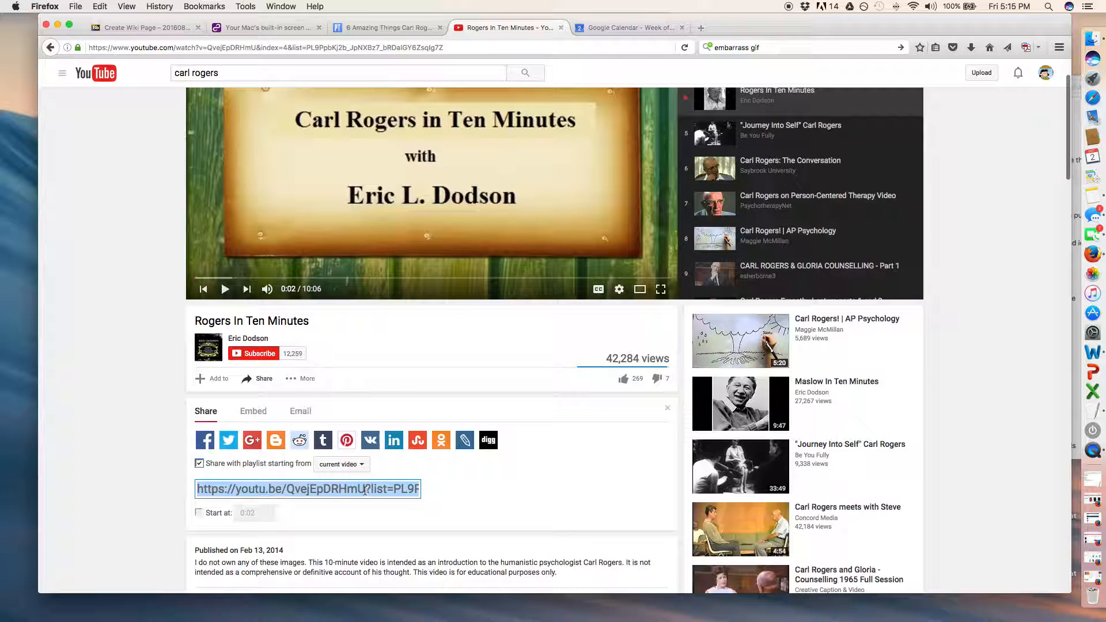
scroll(365, 491, up, 1)
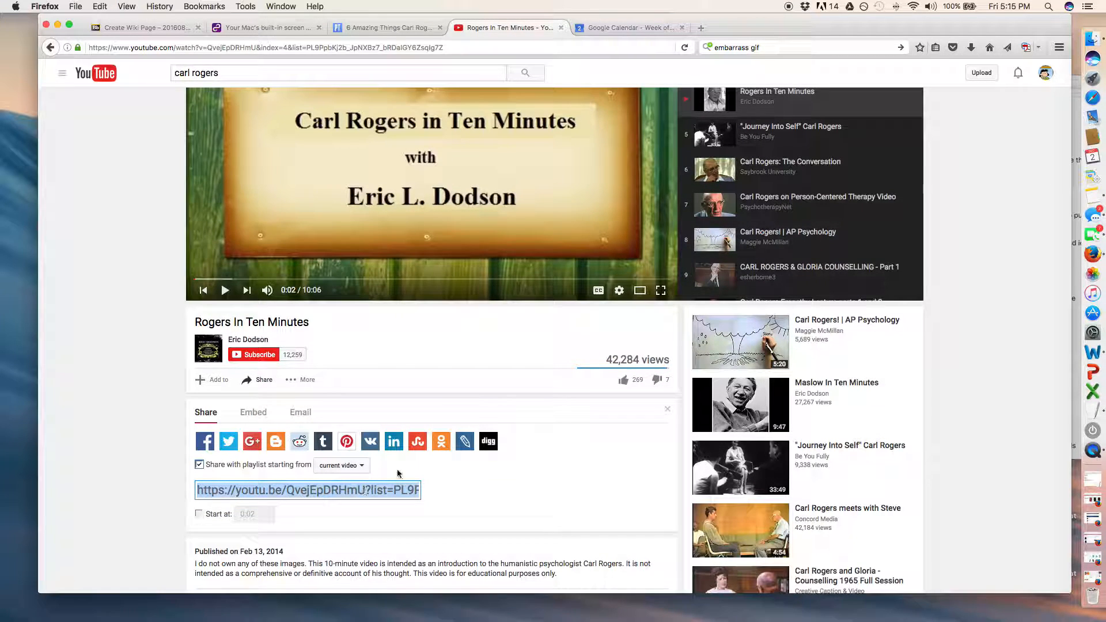
Return to the wiki page editor, start inserting embedded media, and paste the copied YouTube link as its File/URL.
click(145, 28)
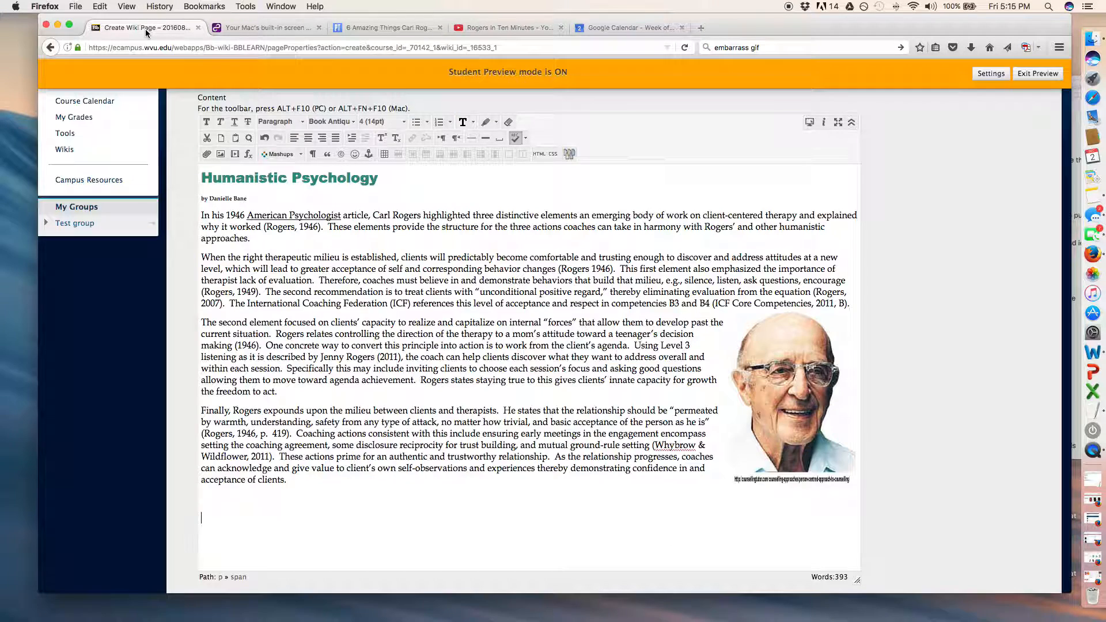
click(236, 155)
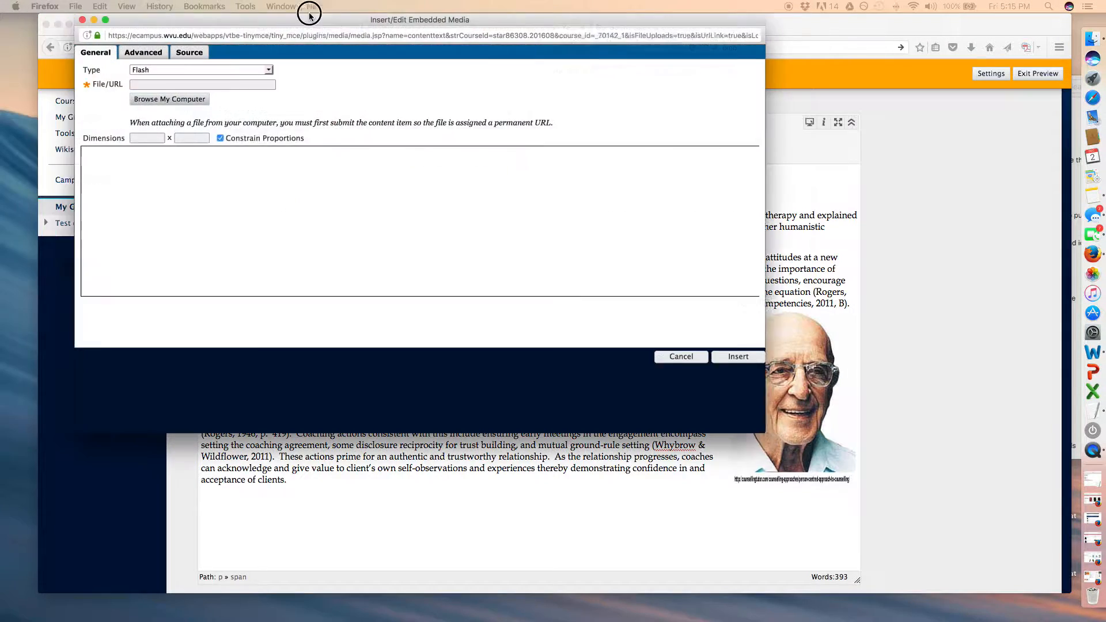
drag(340, 12, 401, 91)
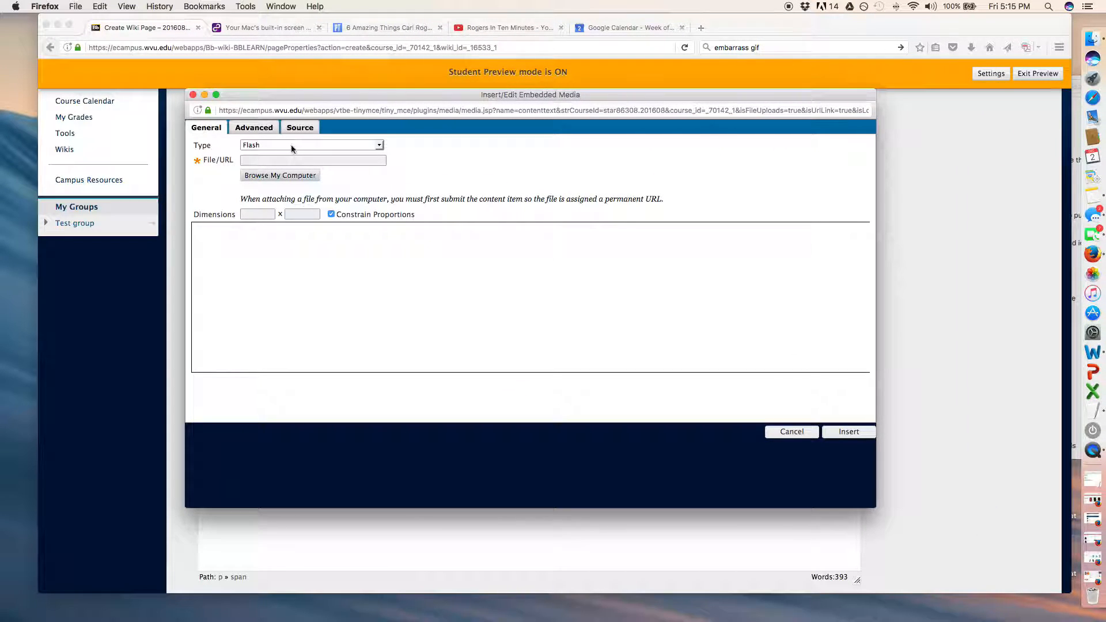
click(284, 162)
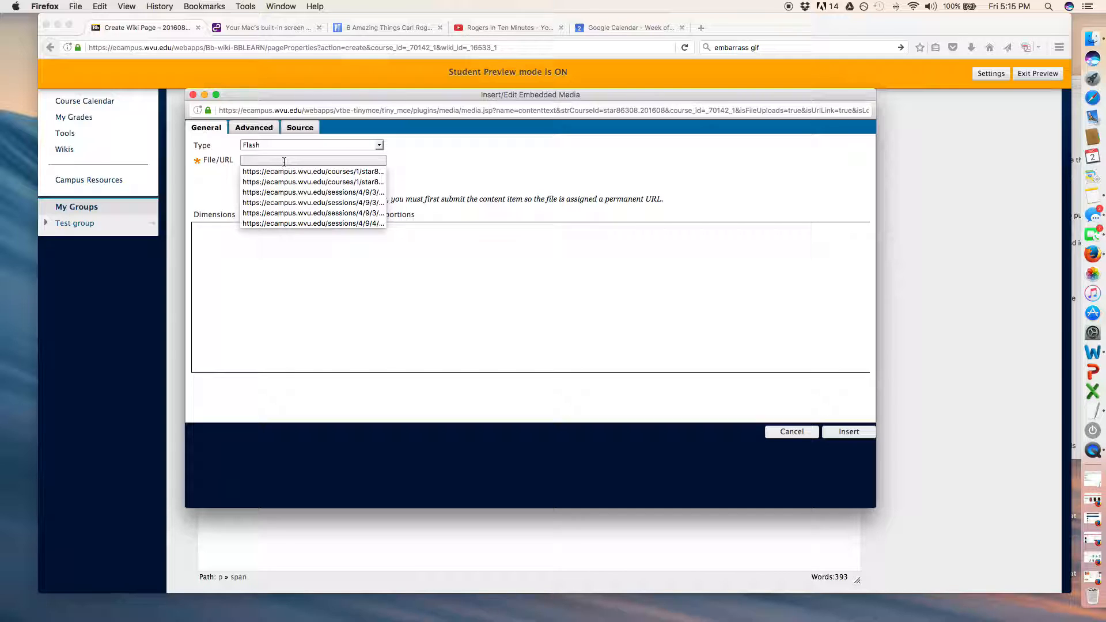
key(super+v)
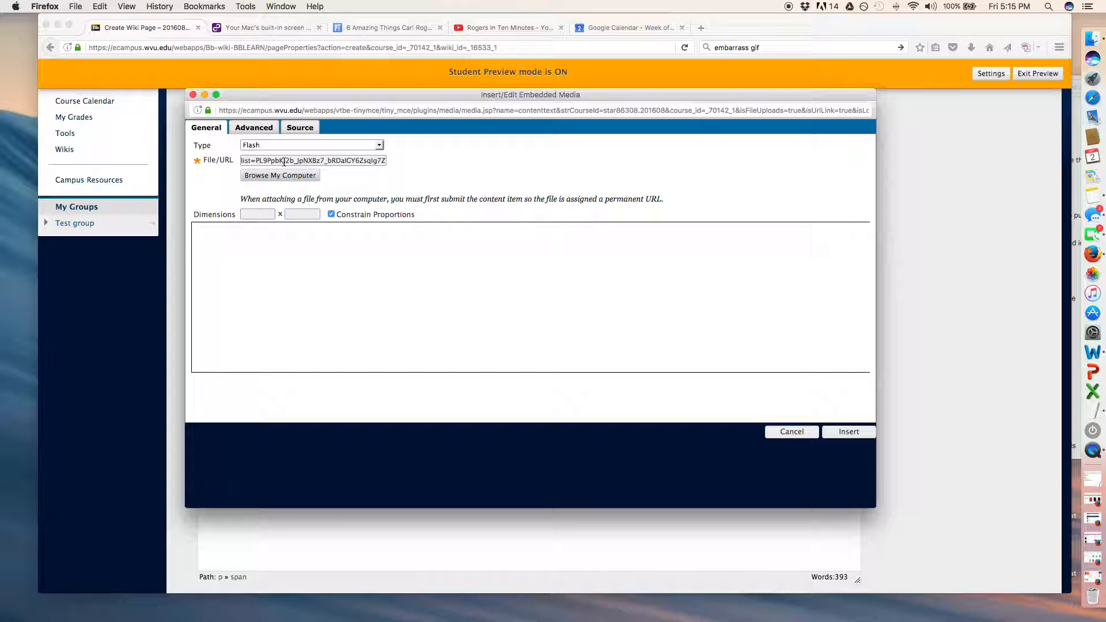
Set the video's V-Space and H-Space to 5, leave Align as Not Set, and go back to its general settings.
click(257, 128)
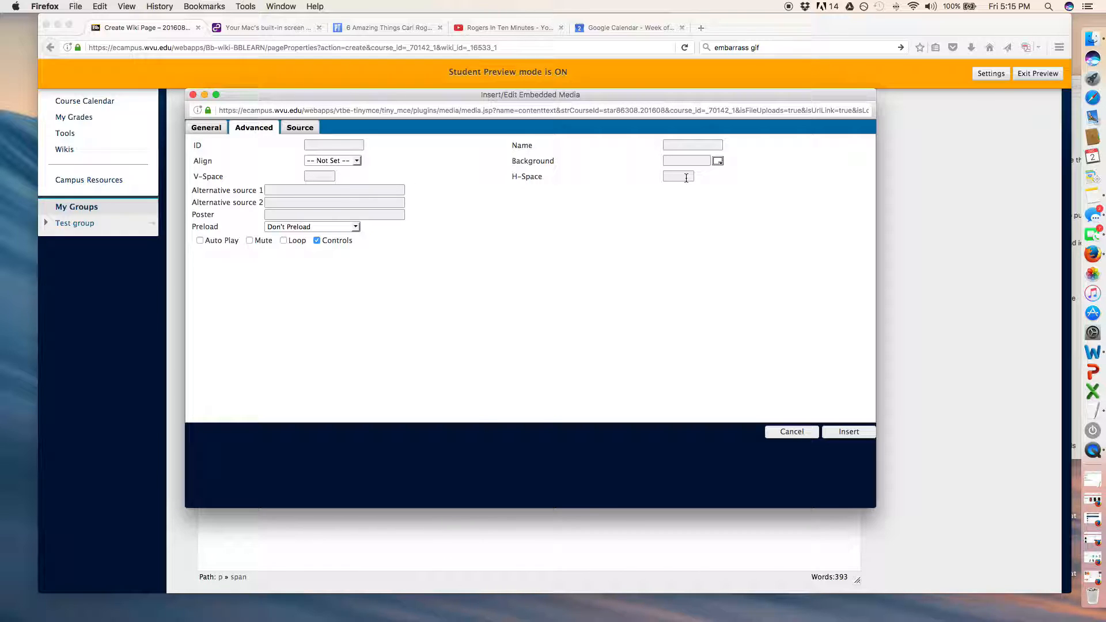
click(317, 177)
text(55)
click(357, 160)
click(358, 160)
click(358, 160)
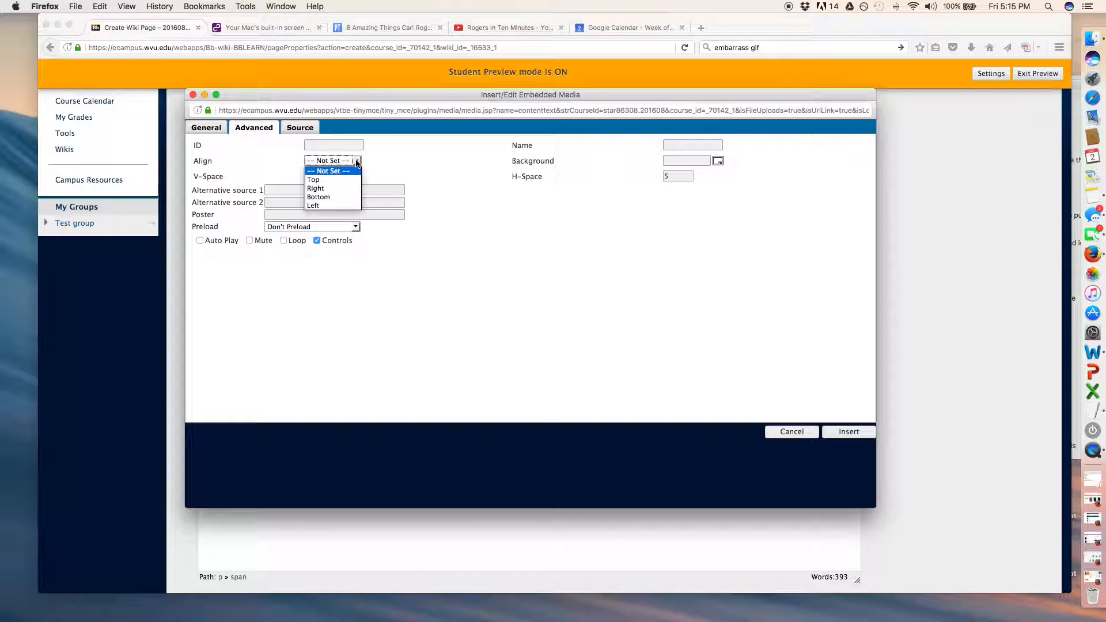
click(357, 162)
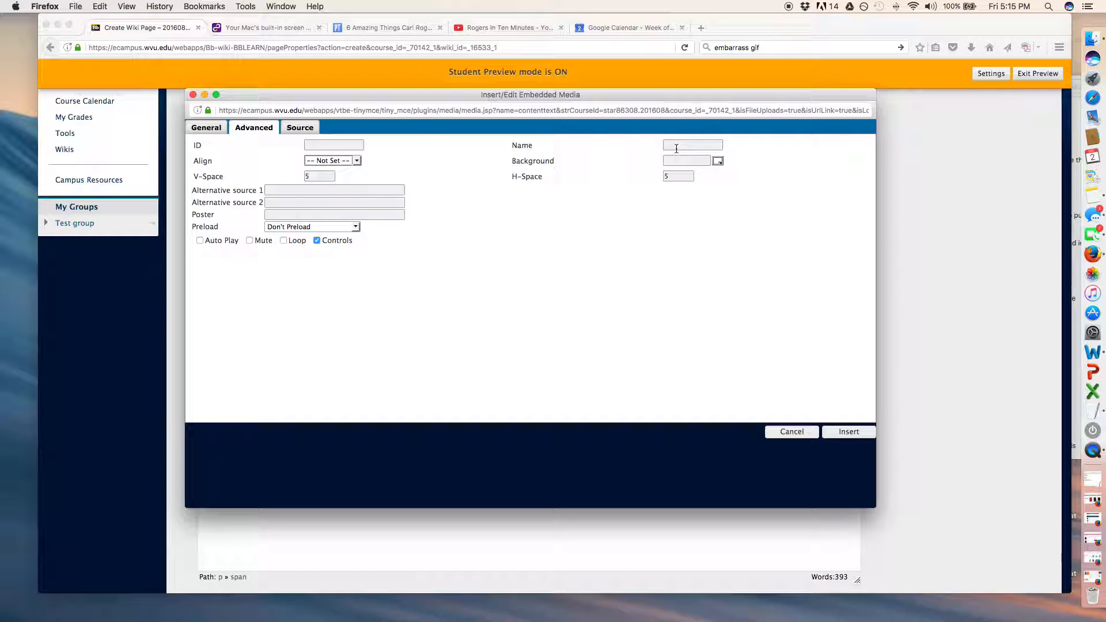
click(196, 127)
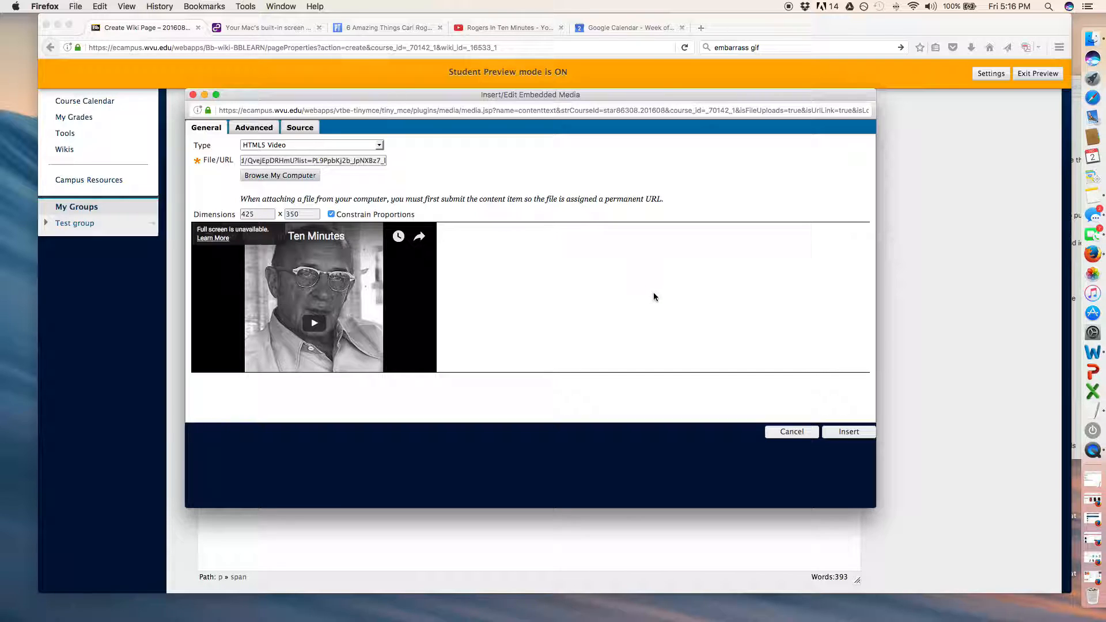
Review the video's advanced settings, preview and source YouTube page, and return to the embedded media window.
click(255, 128)
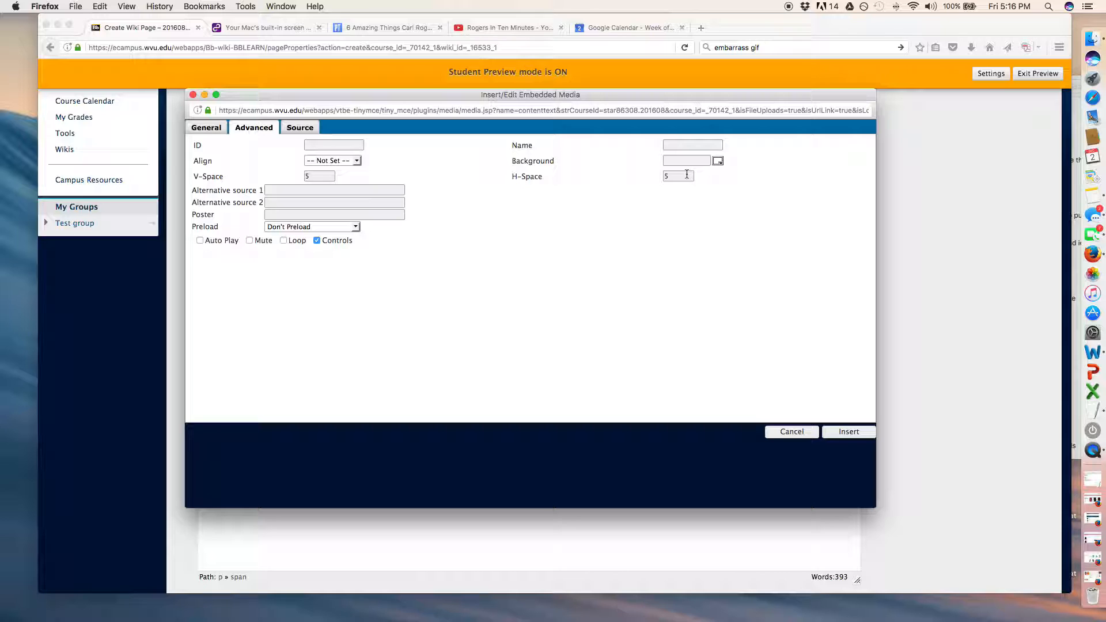
click(203, 128)
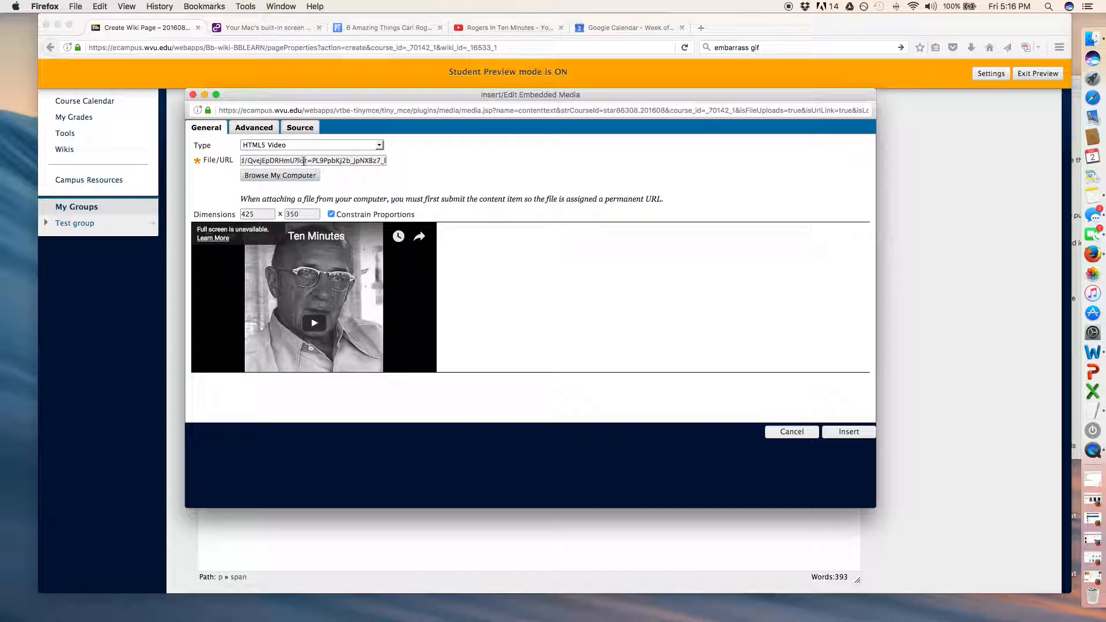
click(505, 28)
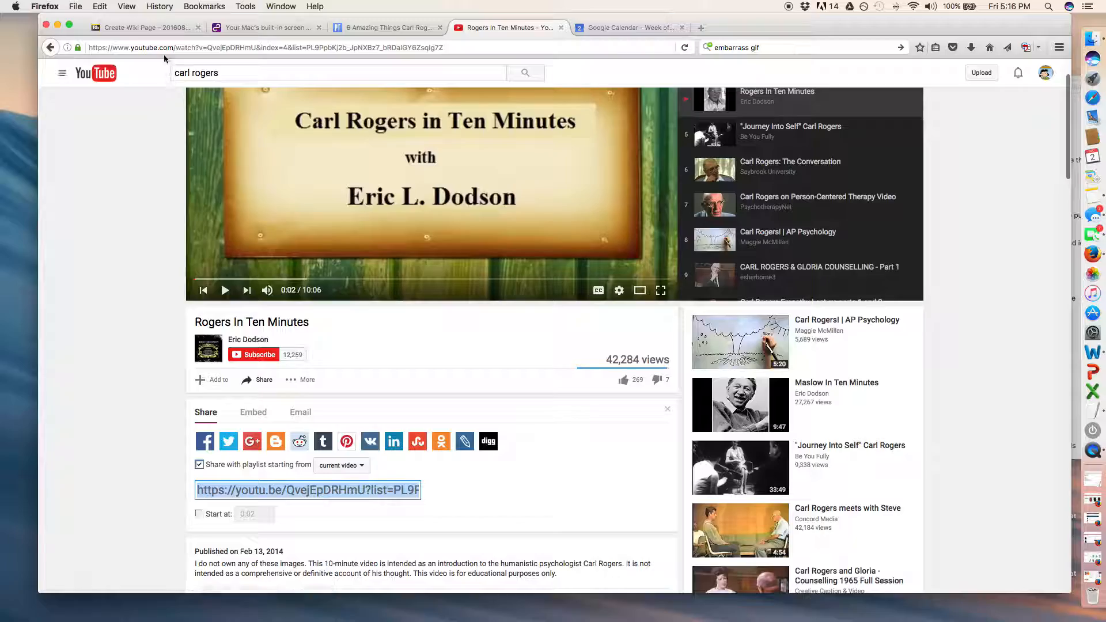
click(141, 28)
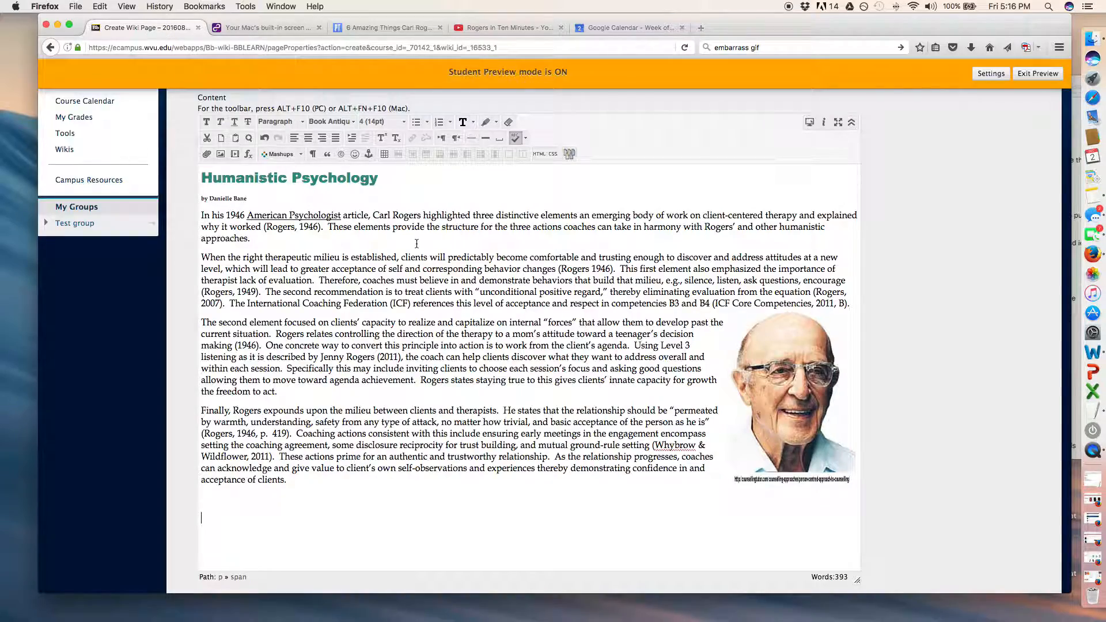
key(ctrl+Up)
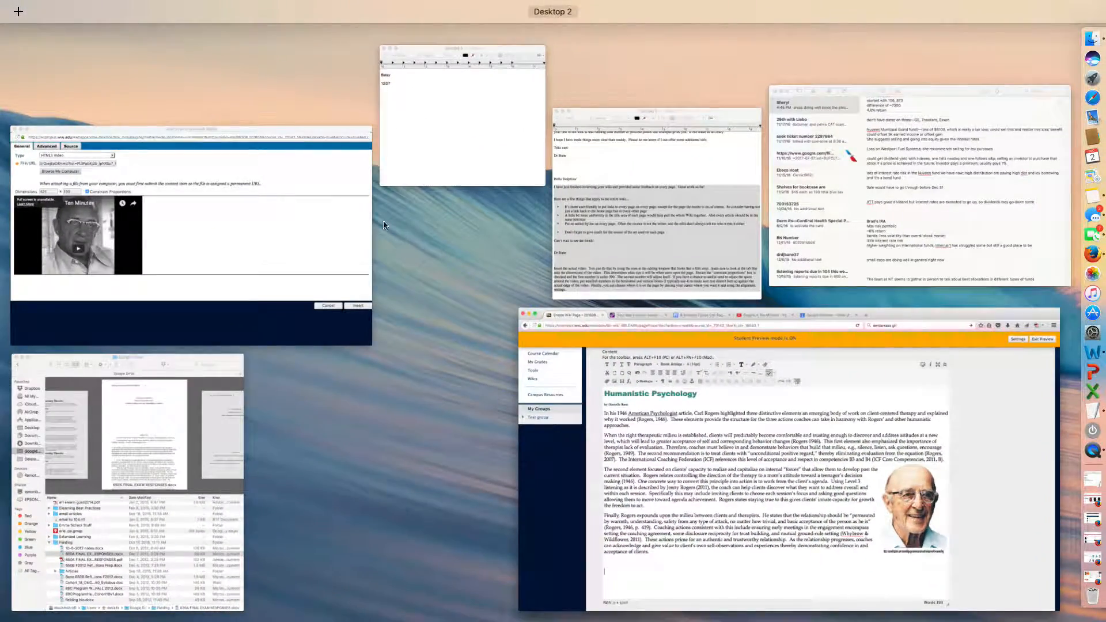
click(266, 235)
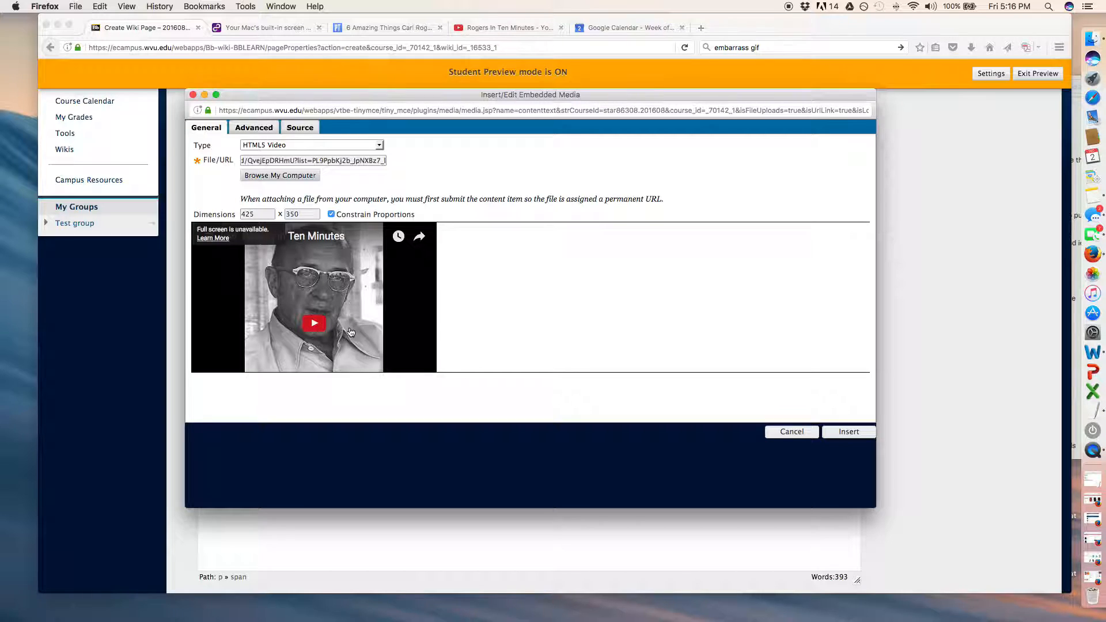
Insert the video below the article and centre it on the page.
click(848, 432)
scroll(532, 378, down, 5)
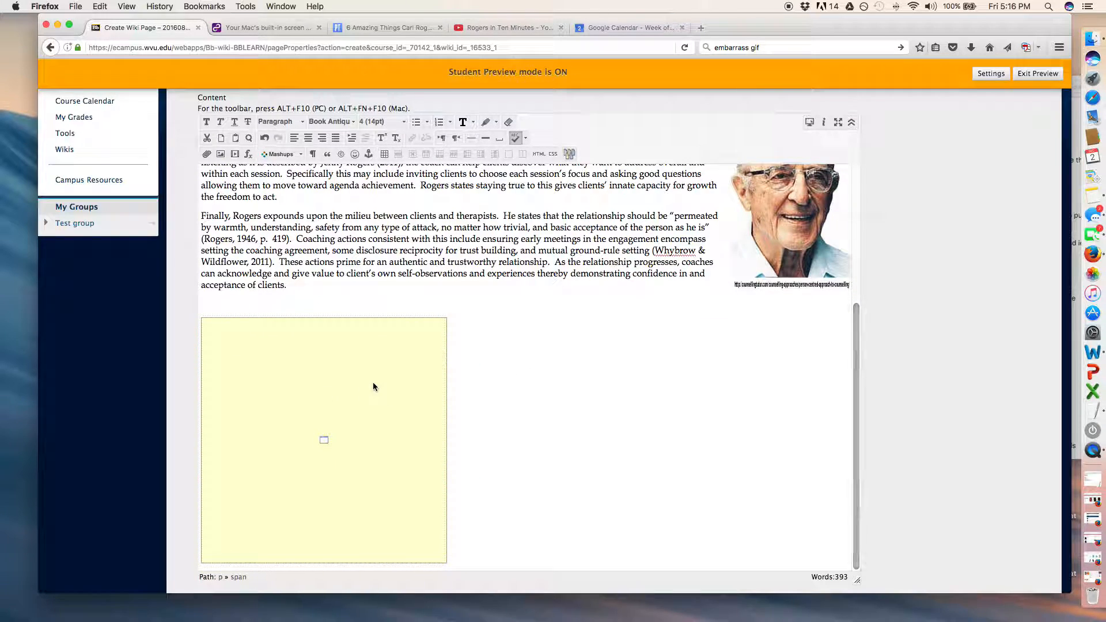
click(403, 353)
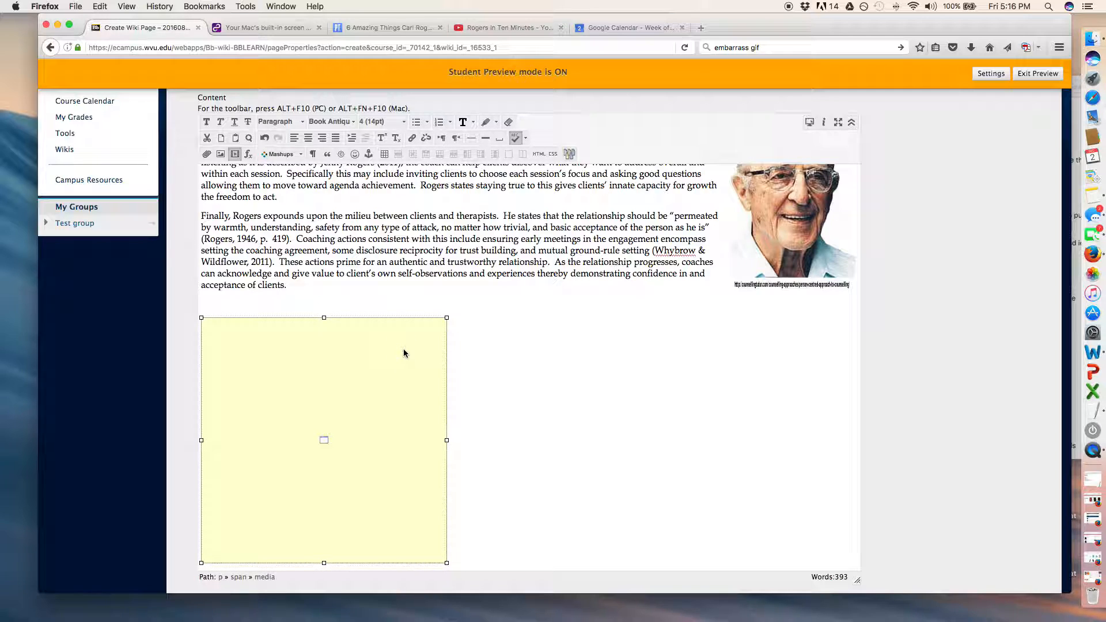
click(308, 139)
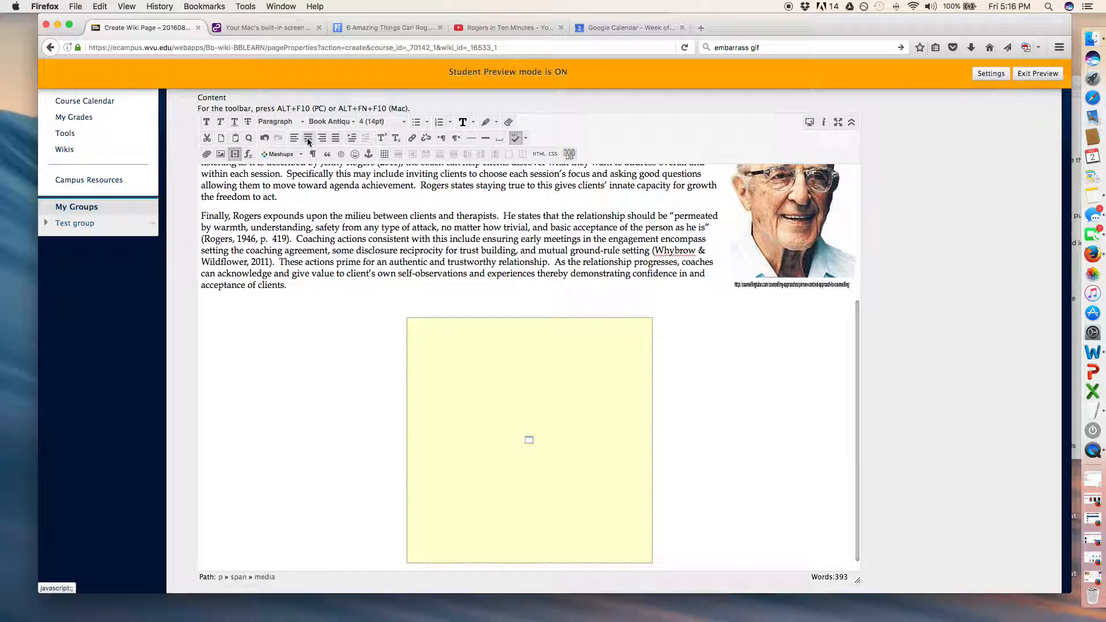
Submit the wiki page and check the embedded video below the published article.
scroll(431, 300, down, 1)
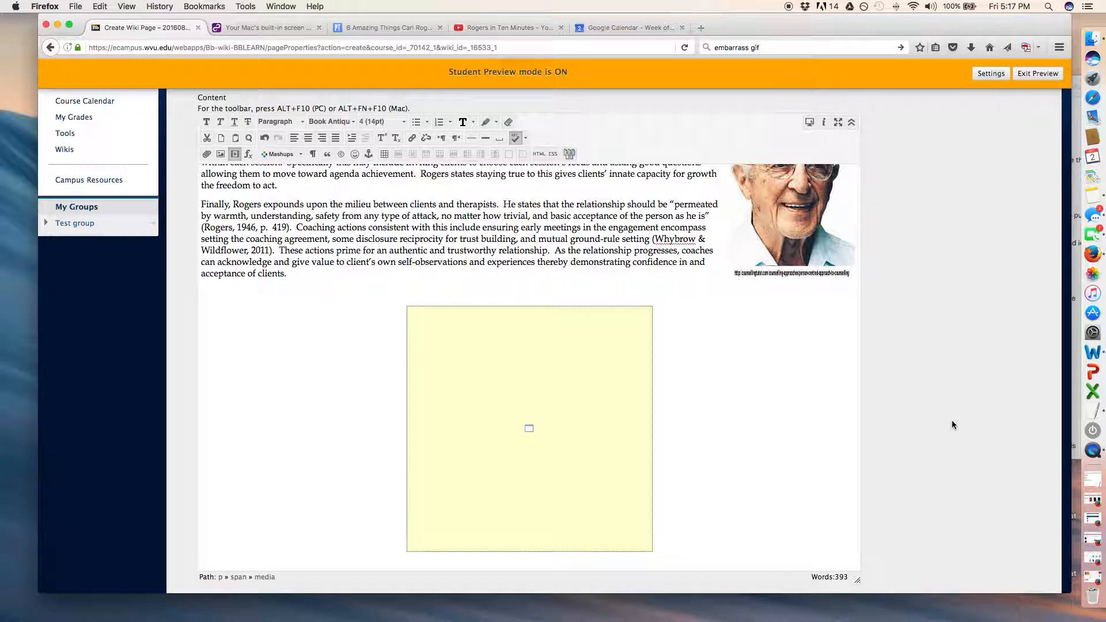
scroll(952, 421, down, 3)
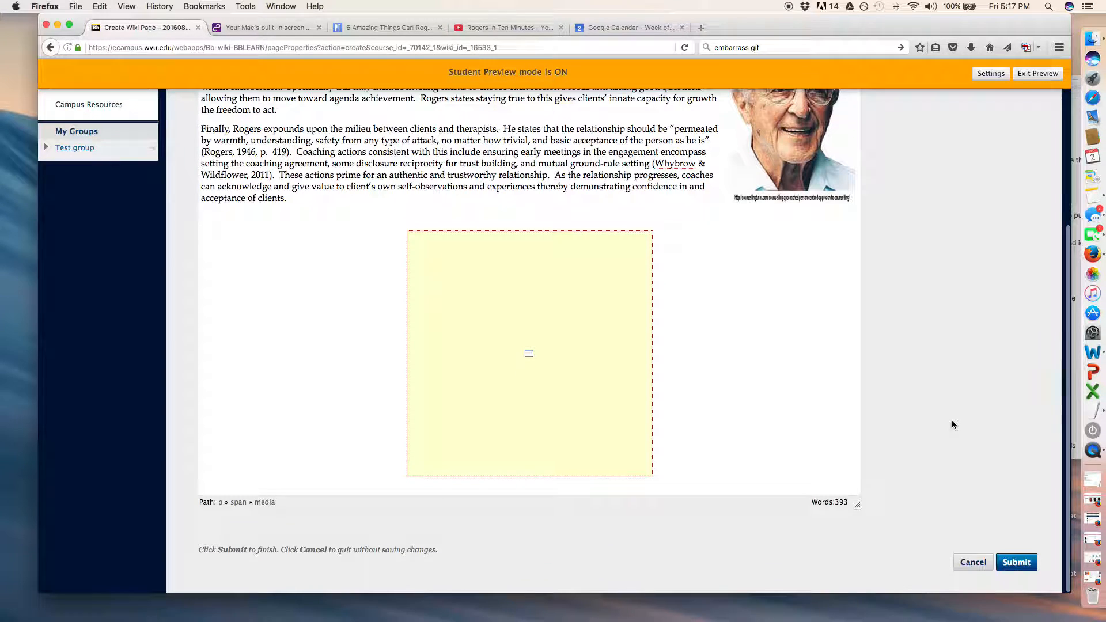
click(1019, 563)
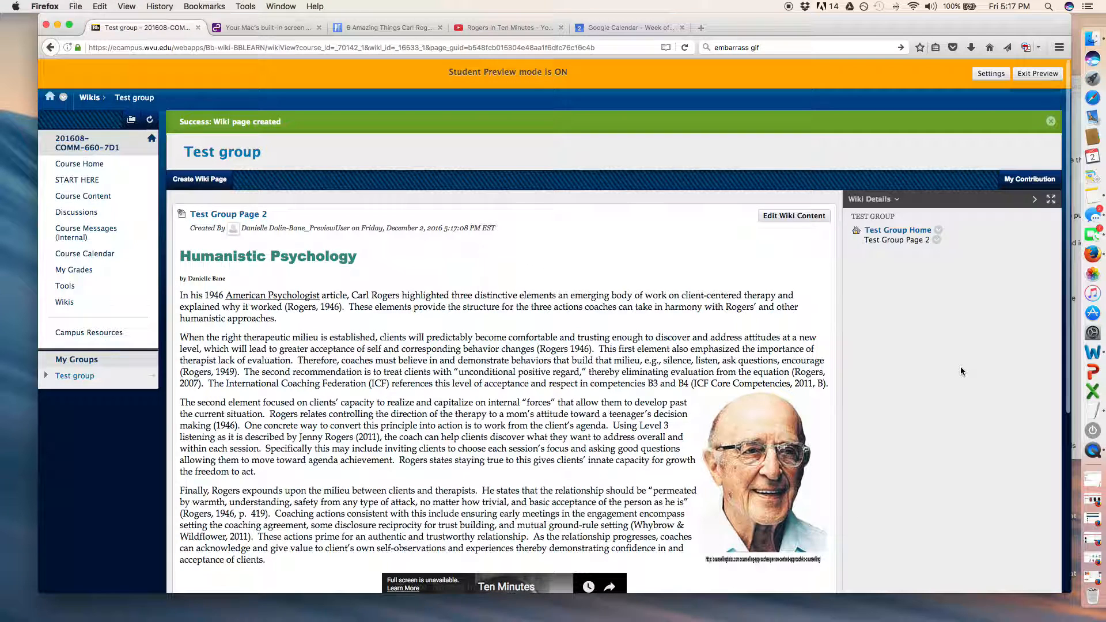
scroll(501, 392, down, 3)
scroll(502, 392, down, 4)
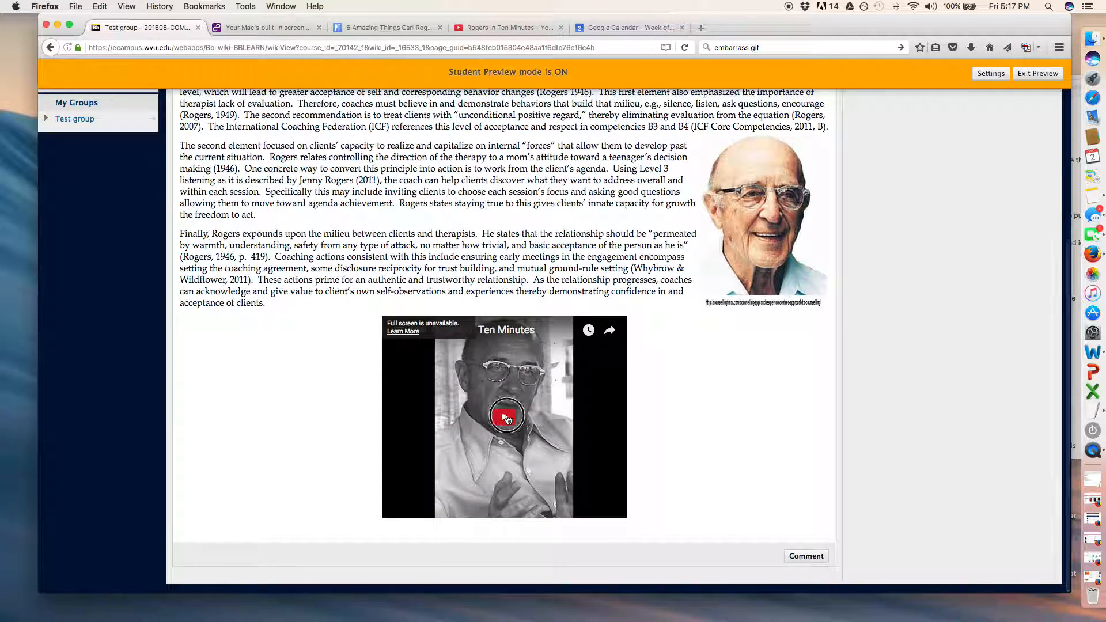
Play the embedded video on the published wiki page to test it, and pause it.
click(505, 418)
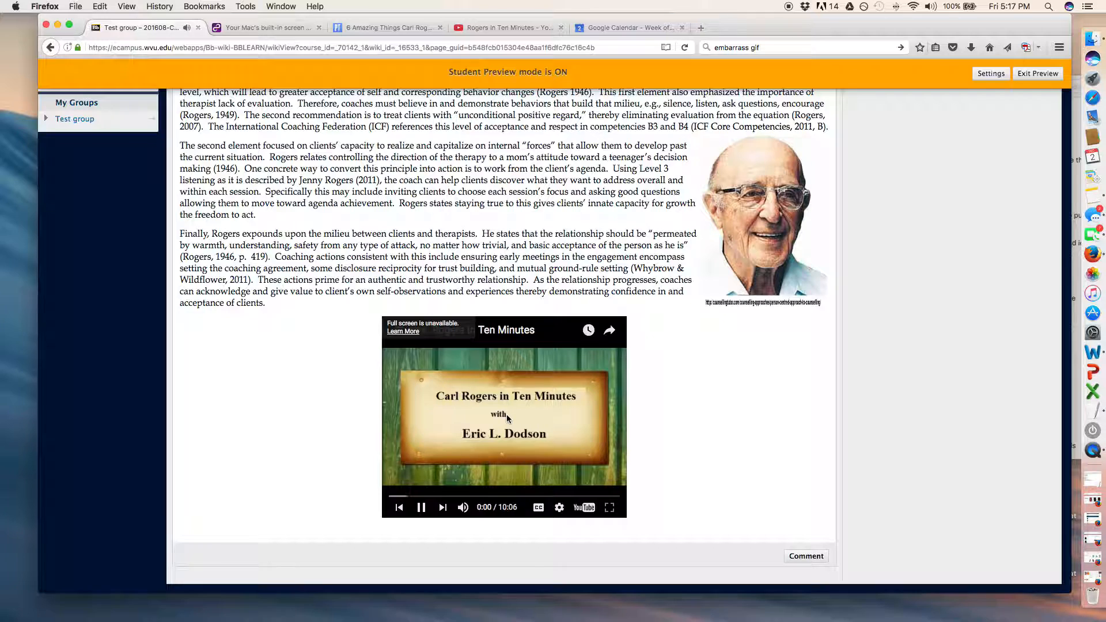
click(479, 451)
click(692, 475)
Edit Test Group Page 2 and add a line below the video reading "Video Source:" followed by the copied youtu.be link.
scroll(327, 405, up, 5)
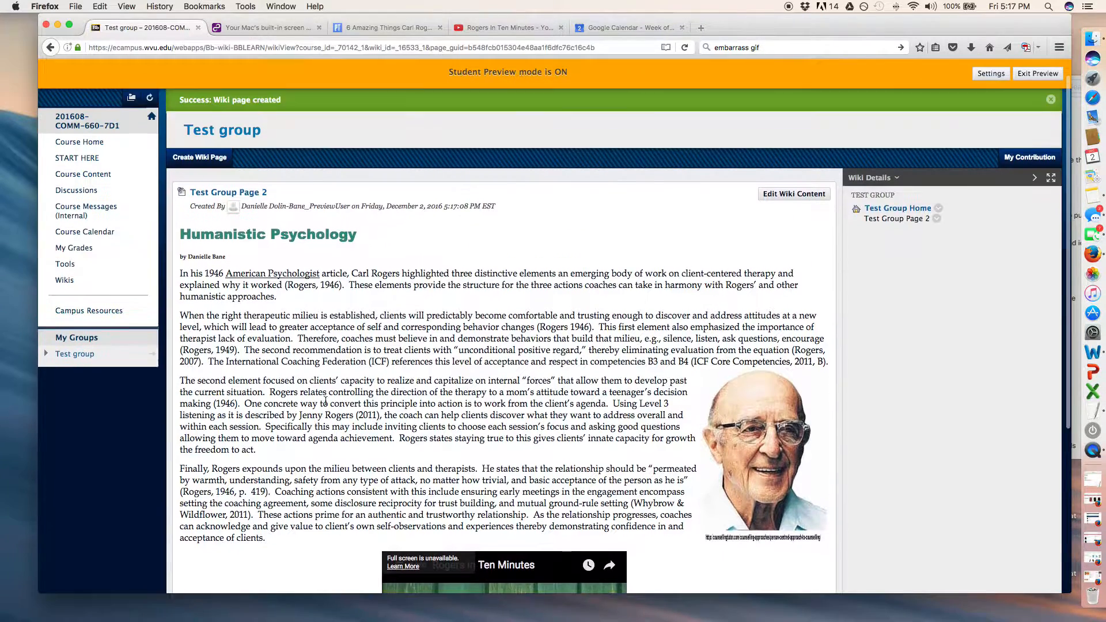
click(803, 216)
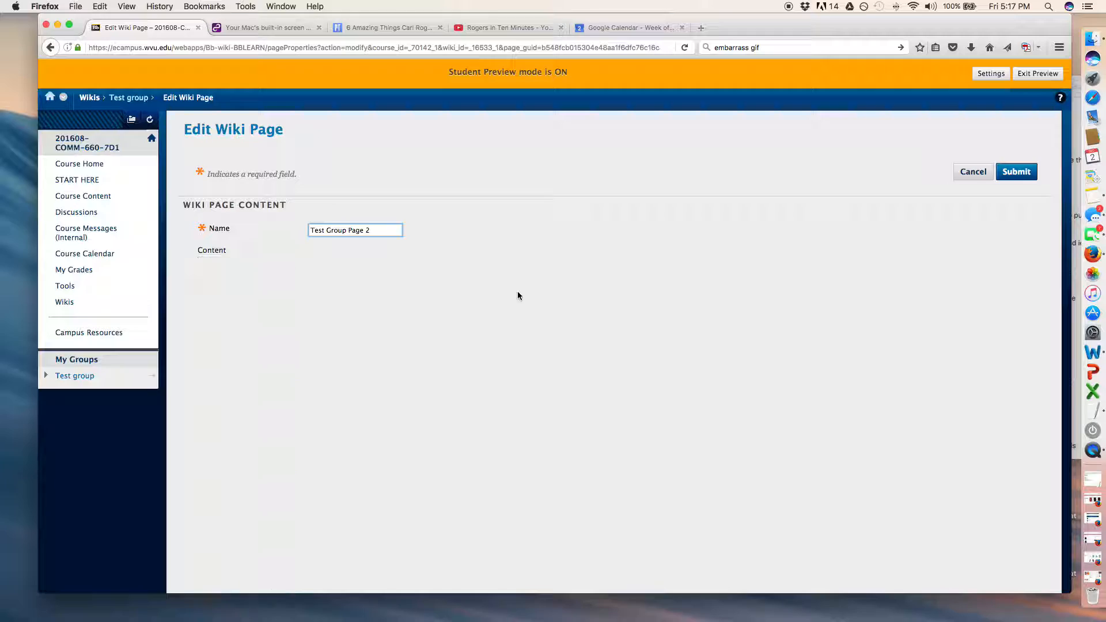
scroll(517, 295, down, 5)
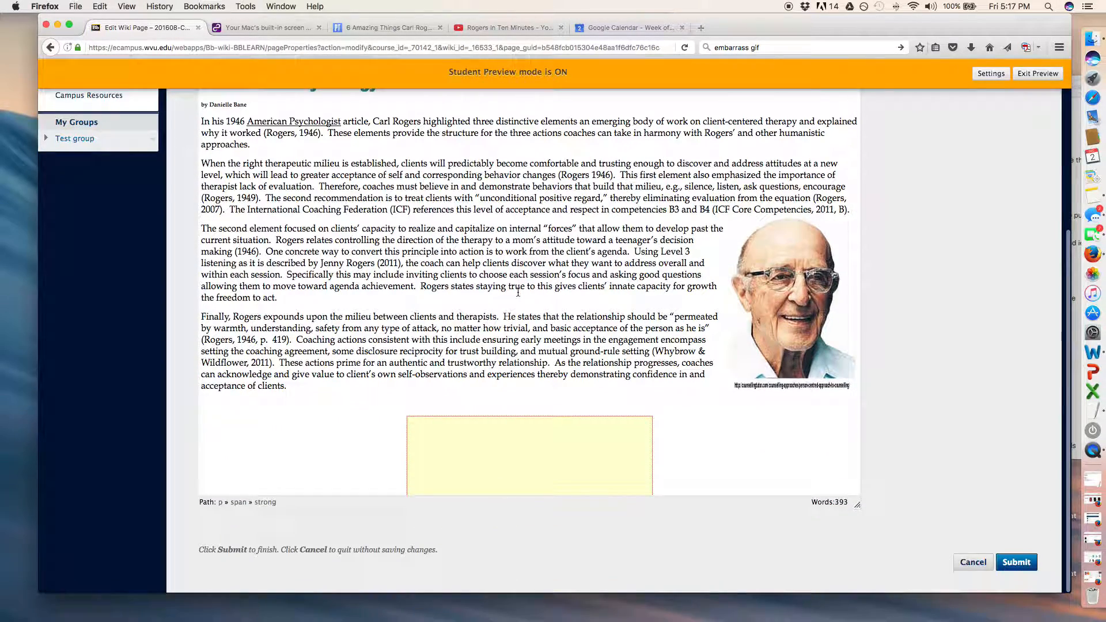
scroll(518, 292, down, 5)
click(692, 386)
key(Return)
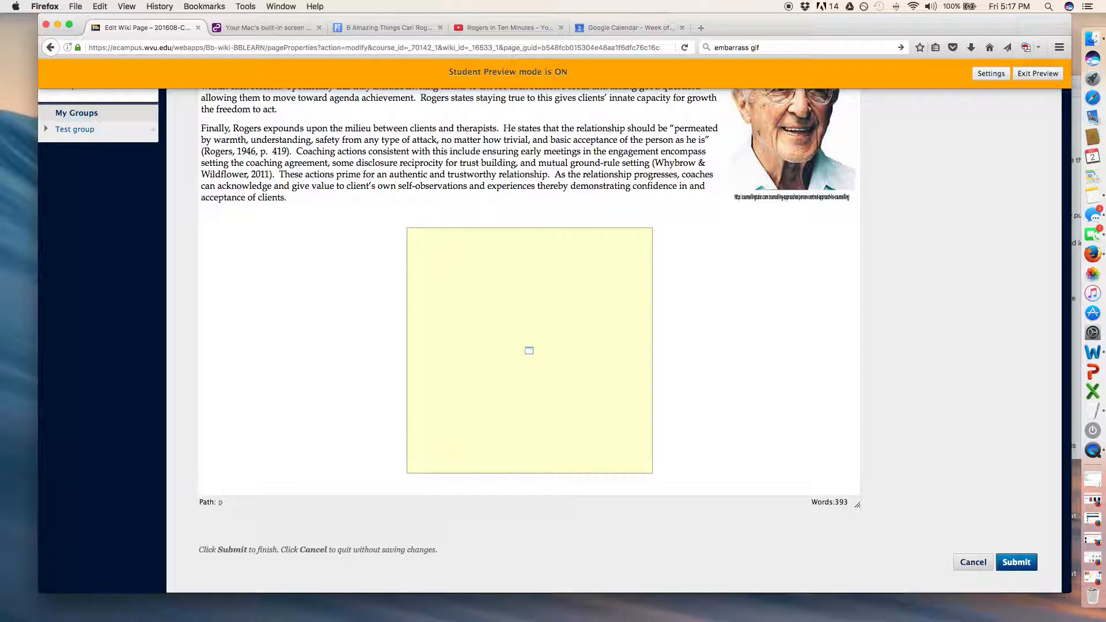
text(Video Source:)
text(https://youtu.be/QvejEpDRHmU?list=PL9PpbKj2b_JpNXBz7_bRDaIGY6Zsqlg7Z)
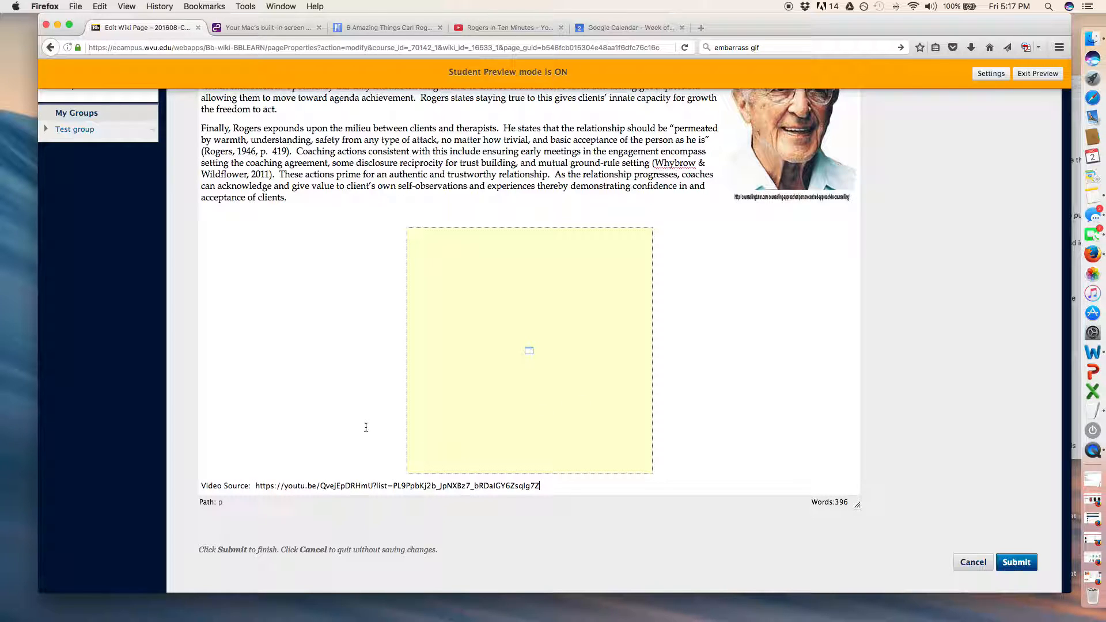
Start a hyperlink on the youtu.be address in the Video Source line, with the copied video address as its link path.
scroll(334, 438, up, 1)
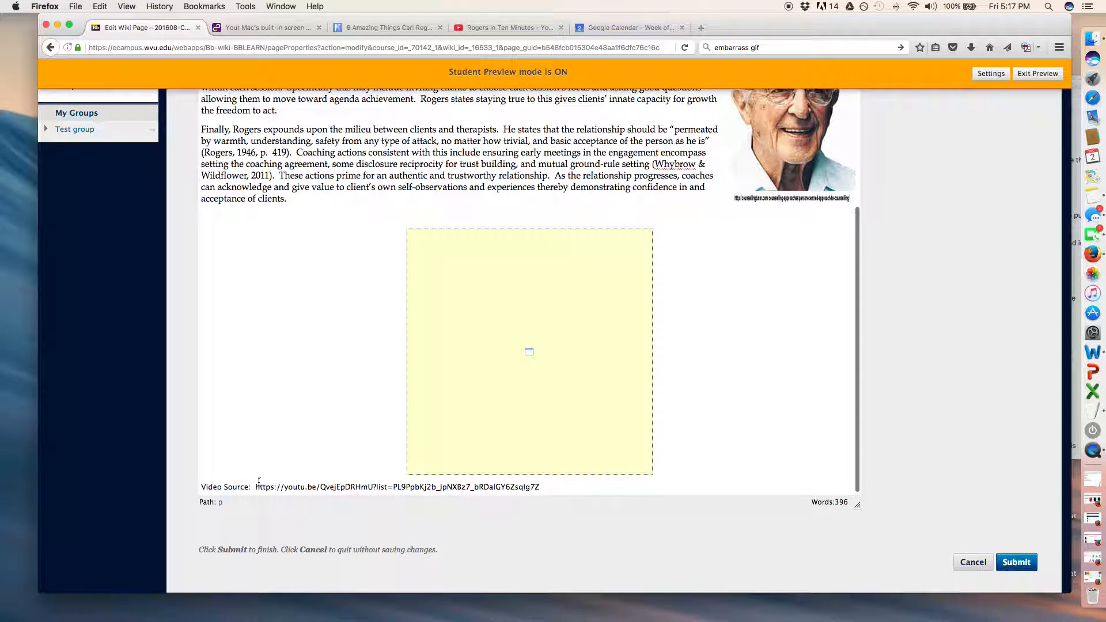
scroll(555, 486, down, 1)
scroll(548, 487, up, 2)
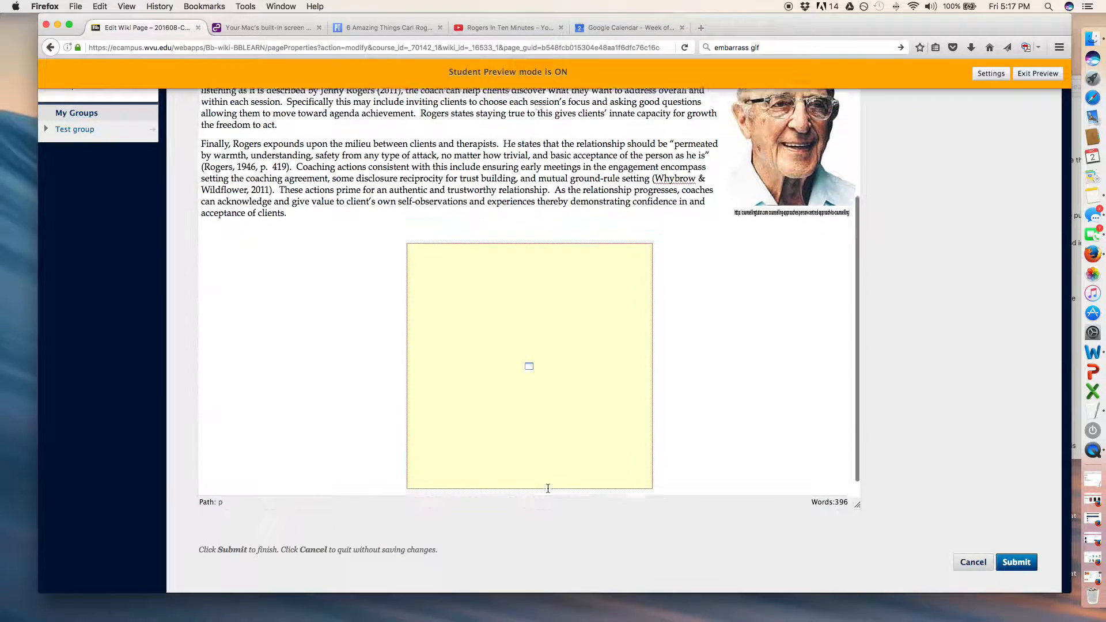
scroll(547, 487, down, 2)
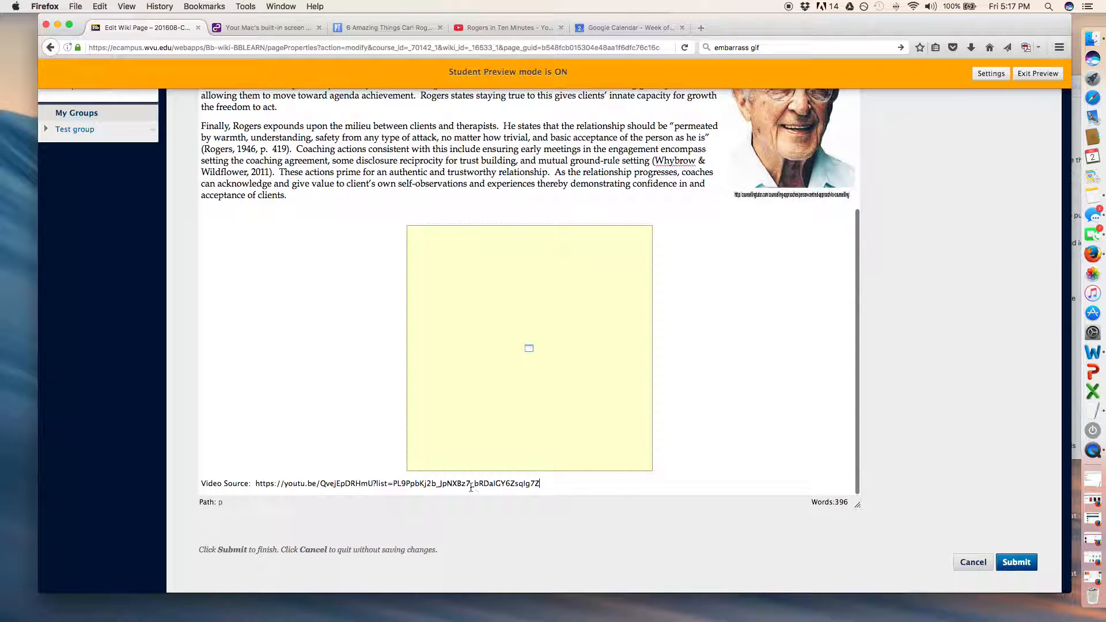
drag(554, 485, 254, 483)
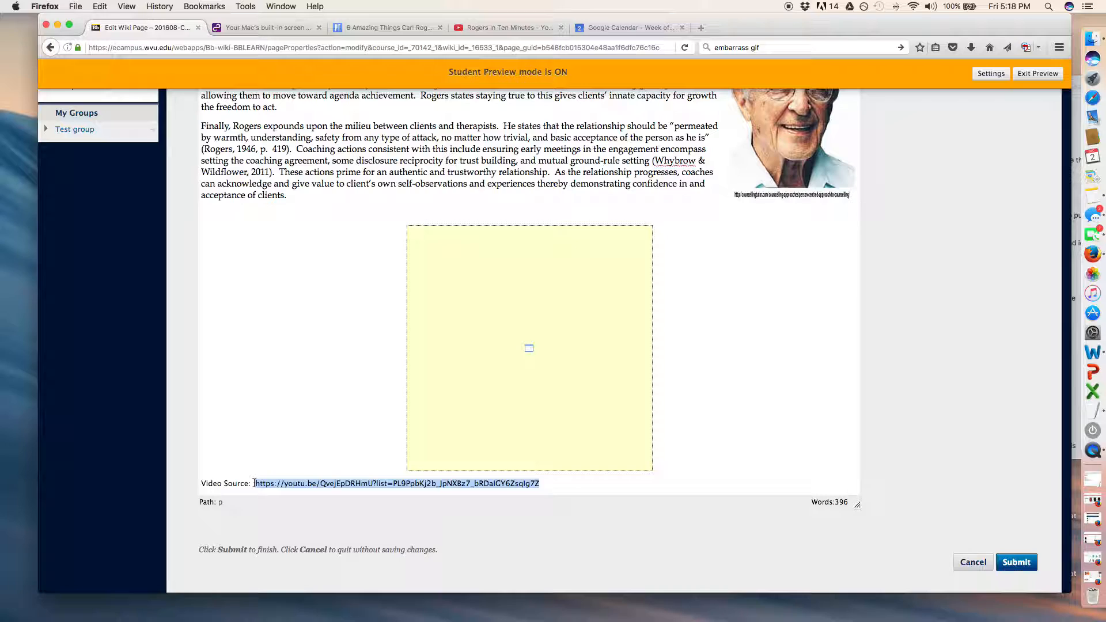
scroll(297, 440, up, 10)
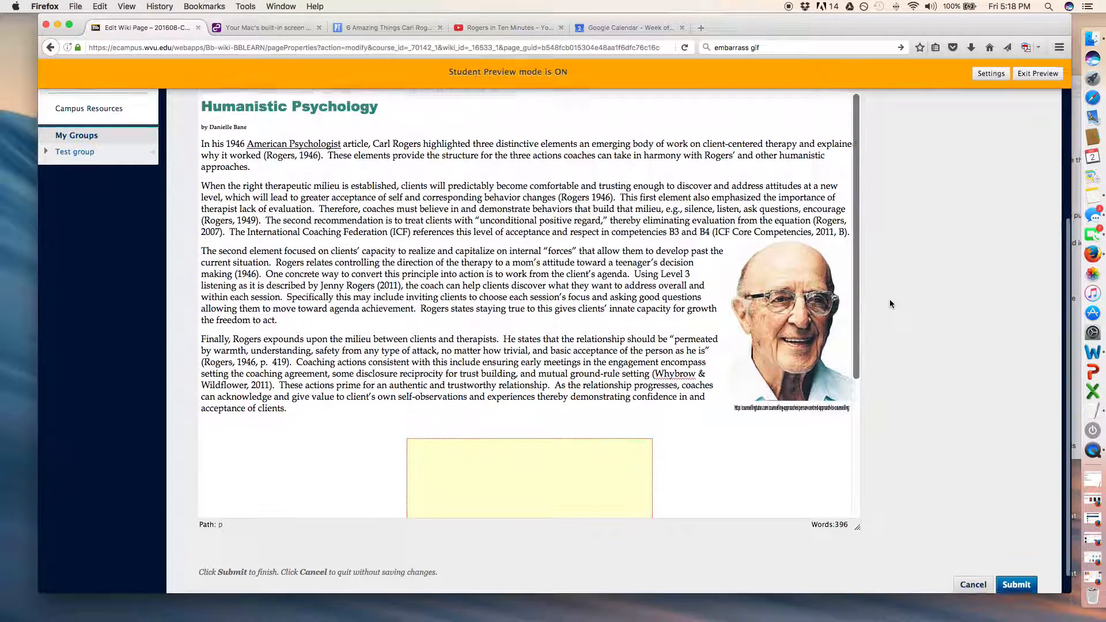
scroll(892, 304, up, 3)
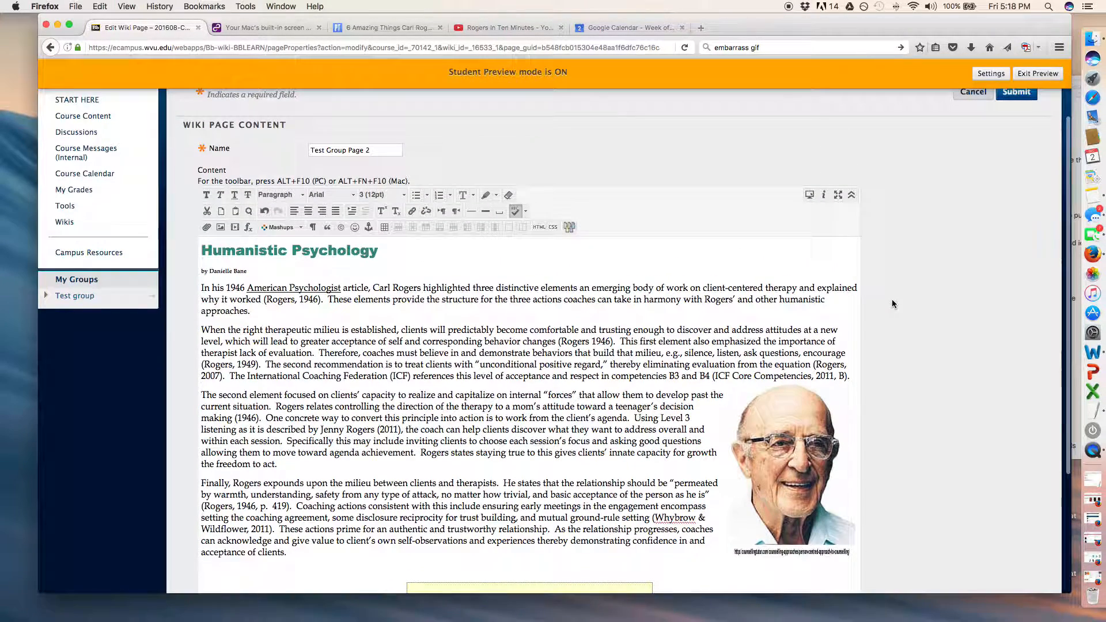
click(413, 212)
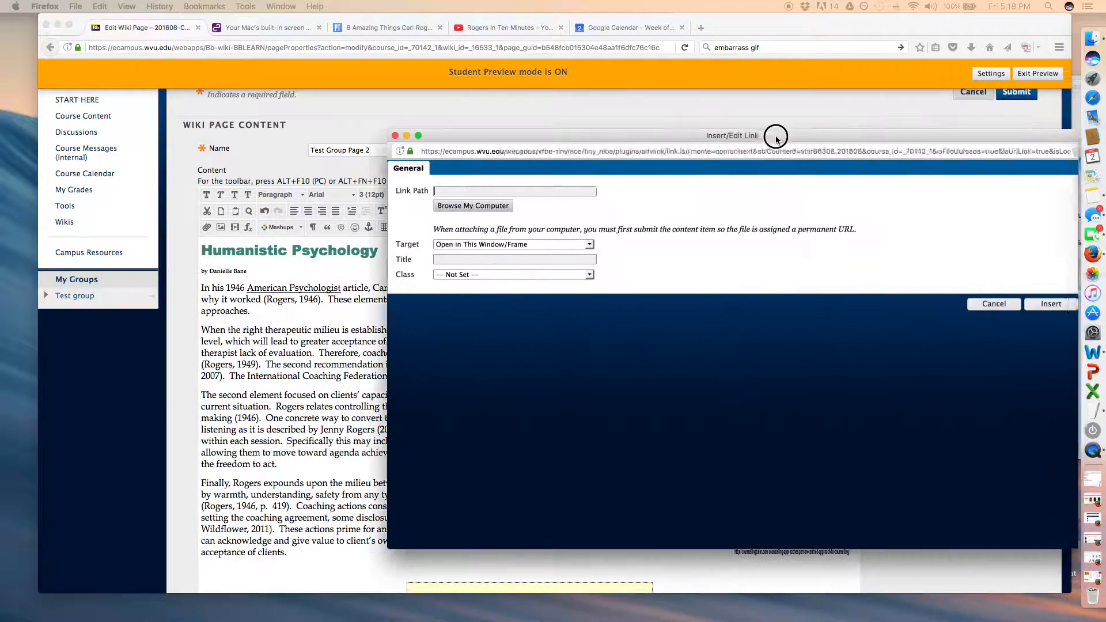
drag(772, 131, 590, 123)
click(256, 182)
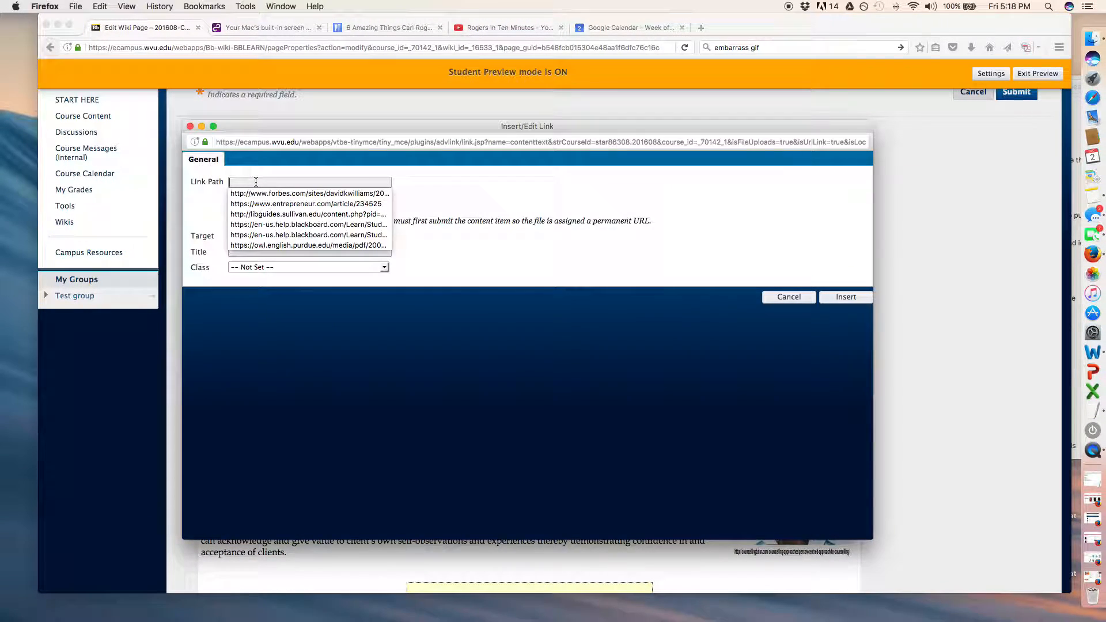
key(super+v)
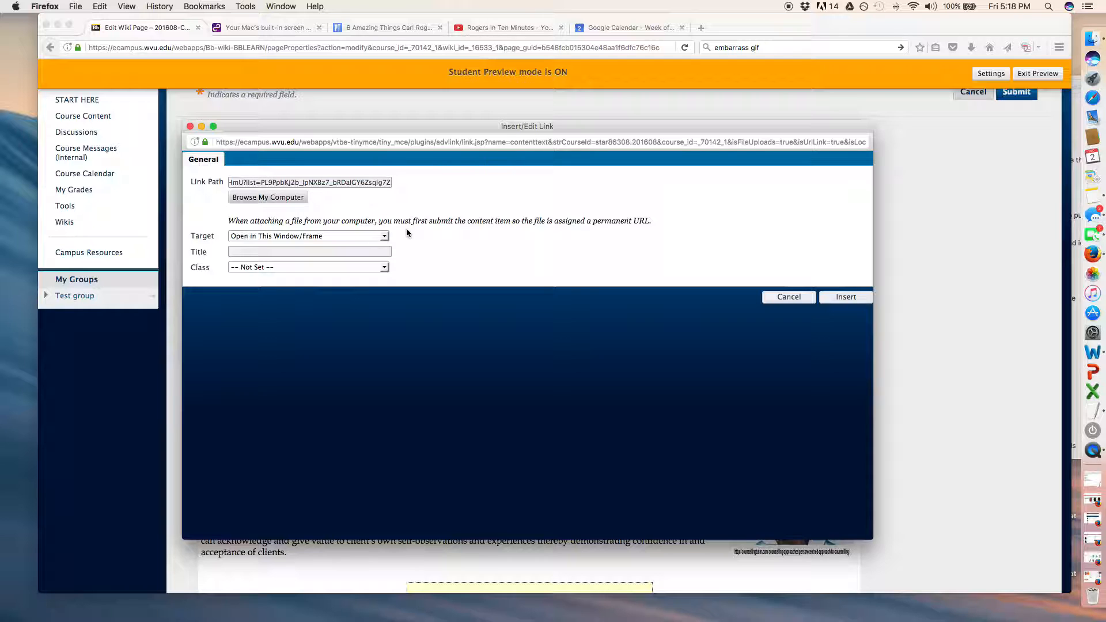
Insert the link with its target set to Open in New Window (_blank), and centre the Video Source line.
click(351, 234)
click(352, 241)
click(351, 238)
click(351, 254)
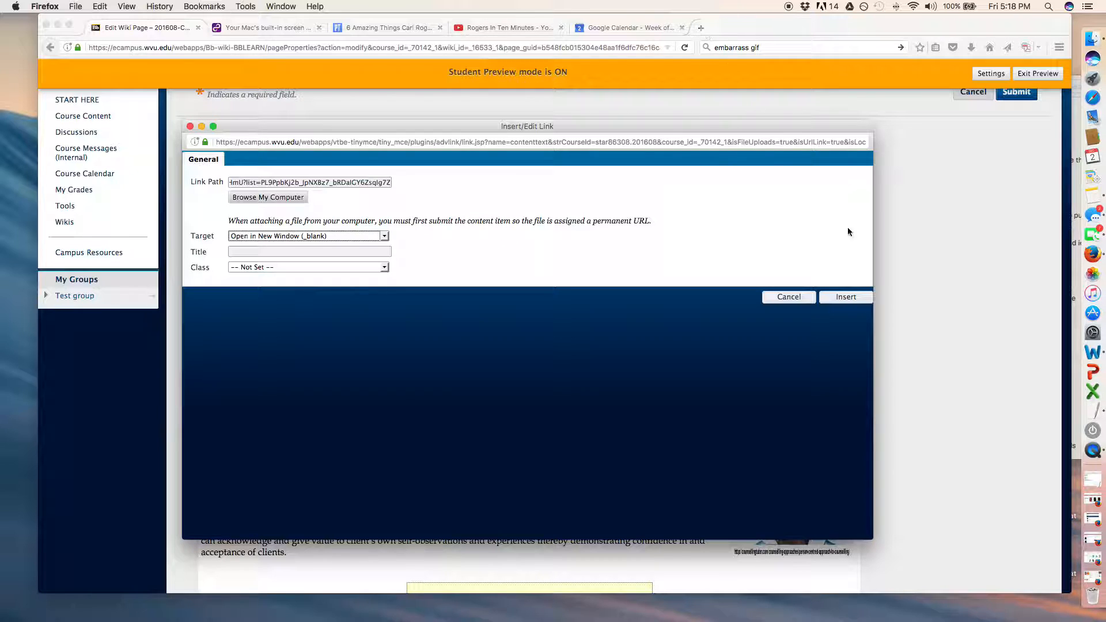
click(851, 298)
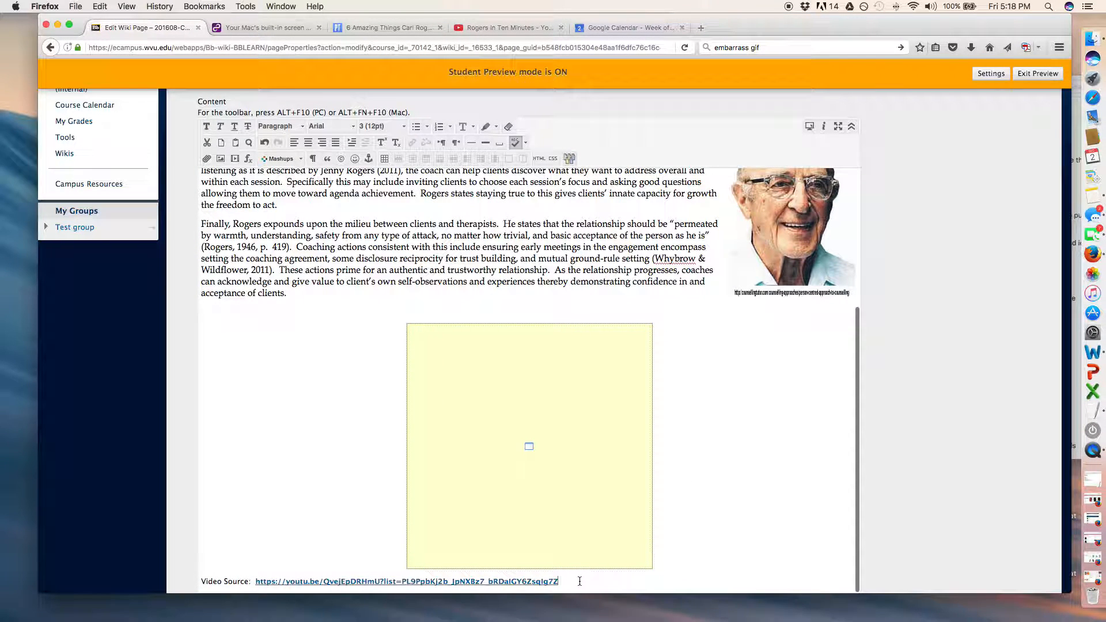
click(308, 142)
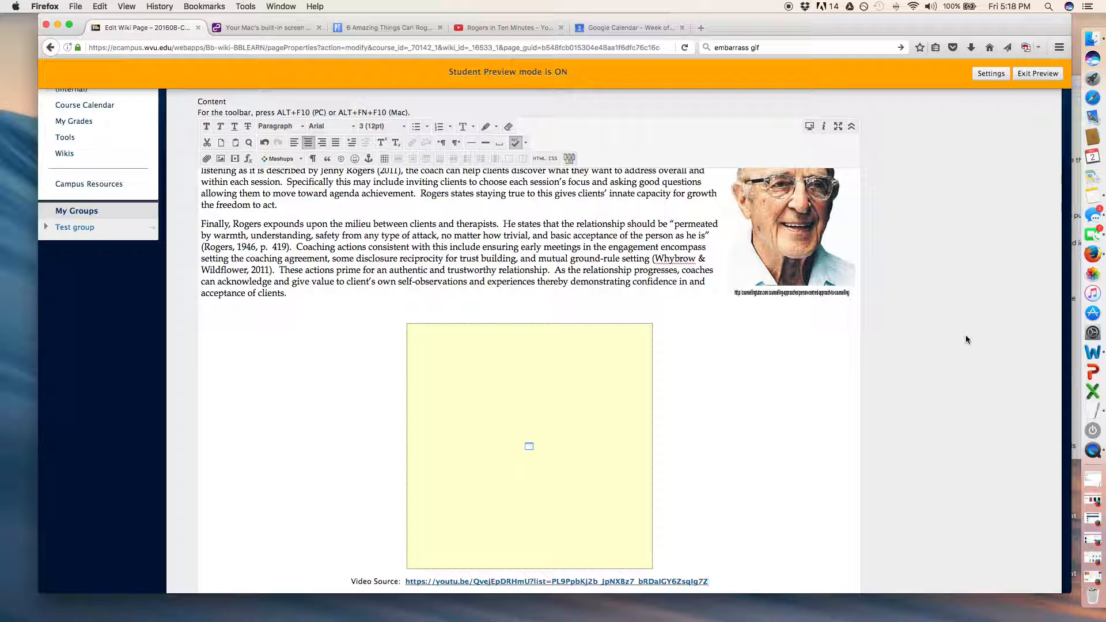
Submit the edited wiki page and check the linked video source below the embedded video.
scroll(965, 336, down, 3)
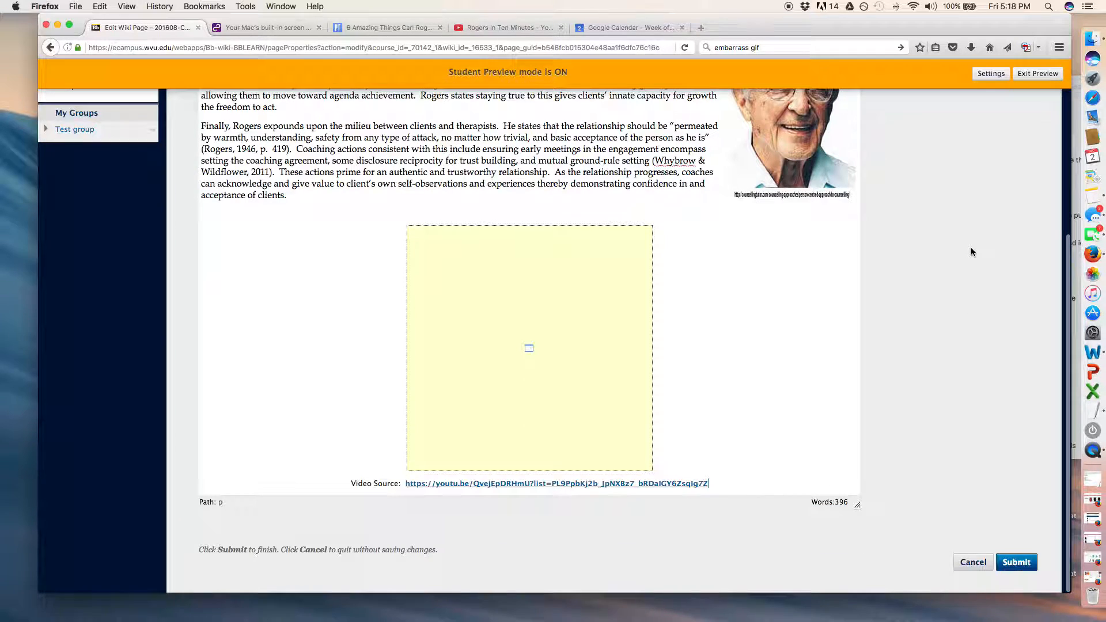
click(1016, 562)
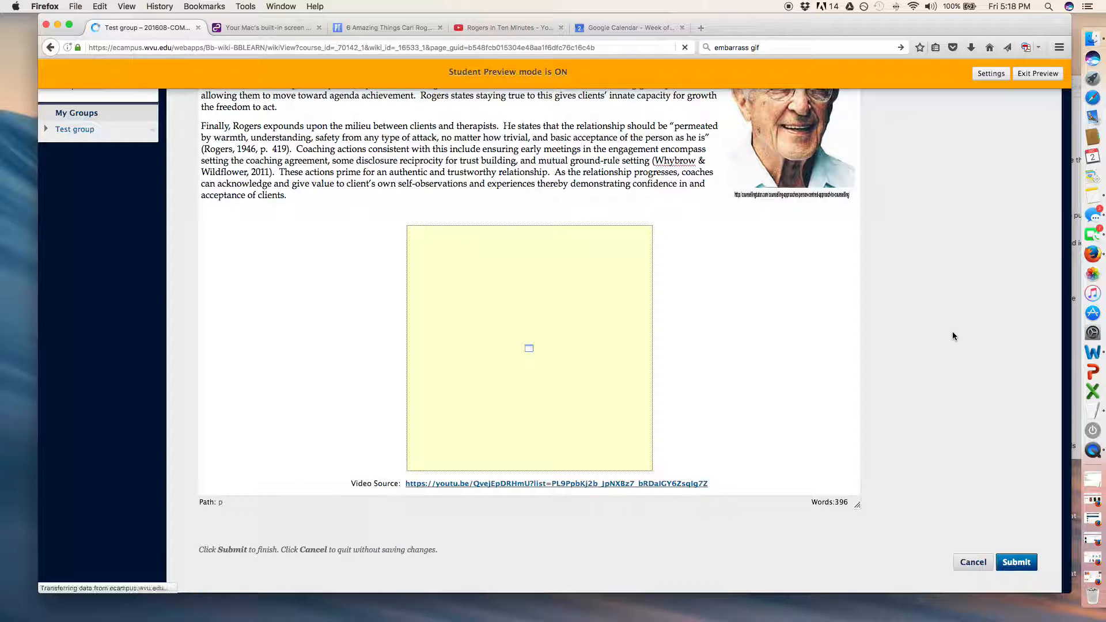
scroll(953, 337, down, 5)
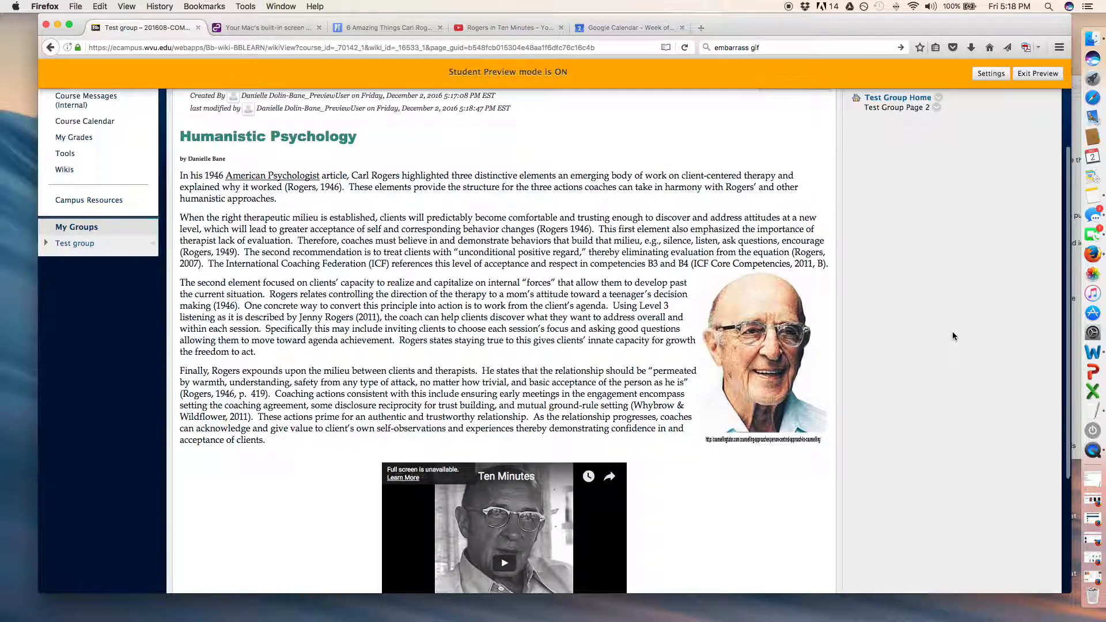
scroll(954, 336, down, 5)
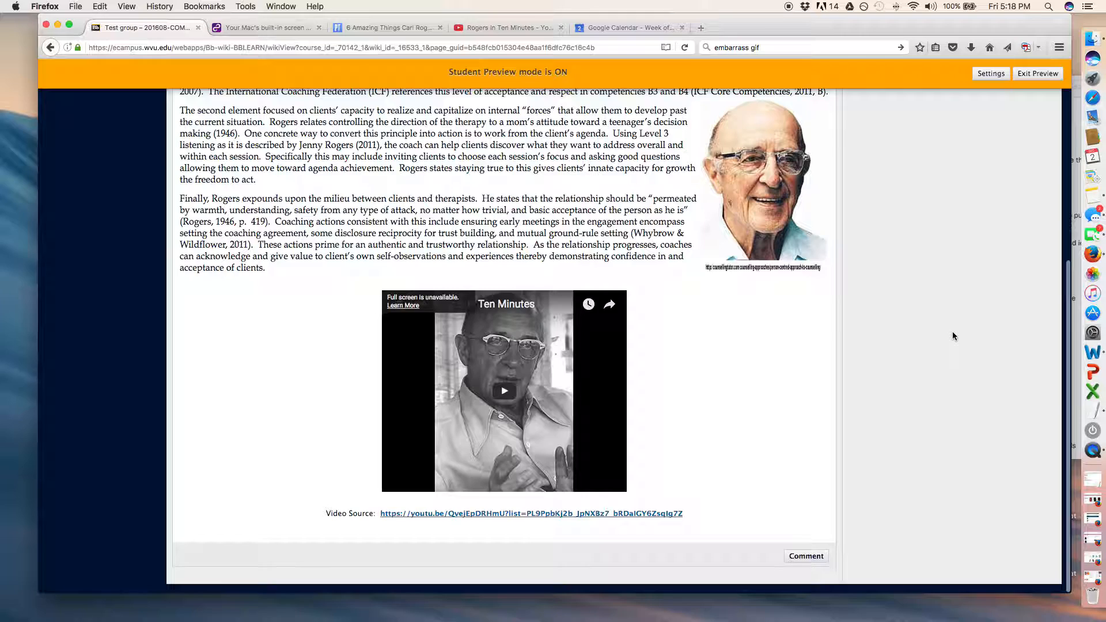
scroll(952, 330, up, 10)
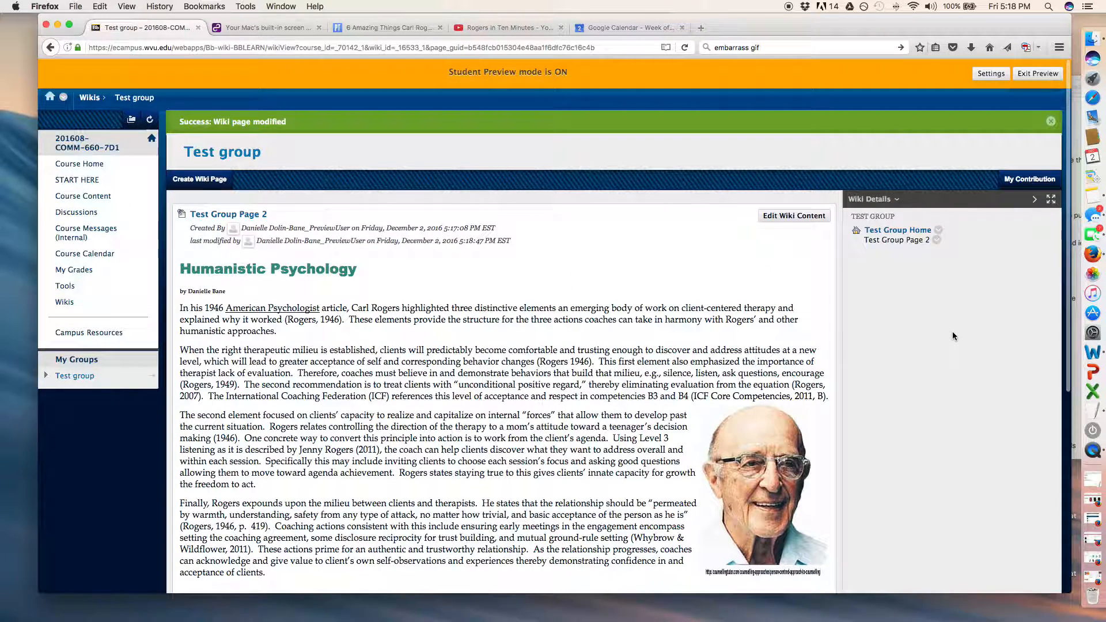